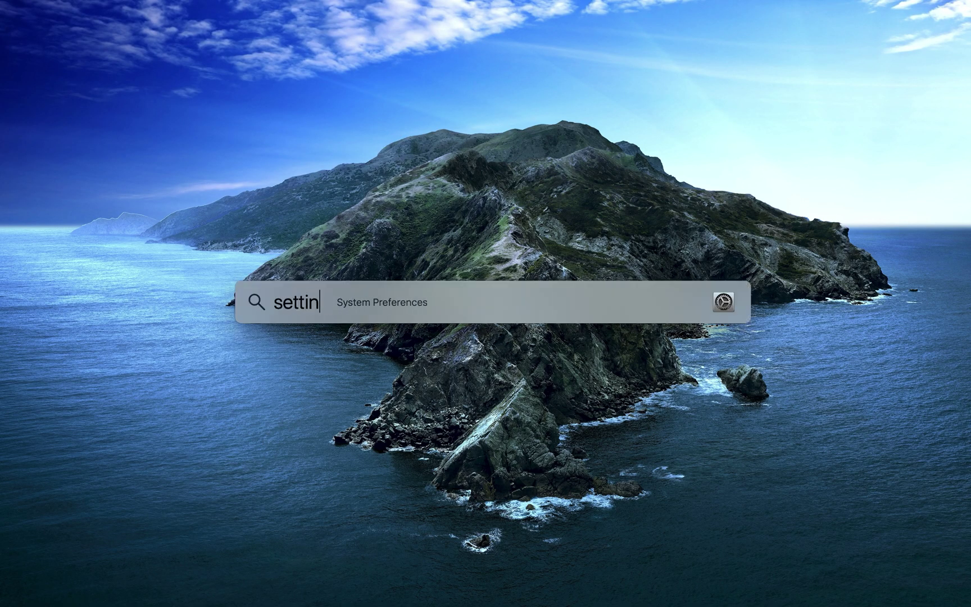
- Launch System Preferences and set the General pane's Appearance to Dark
{"action": "key", "text": "Return"}
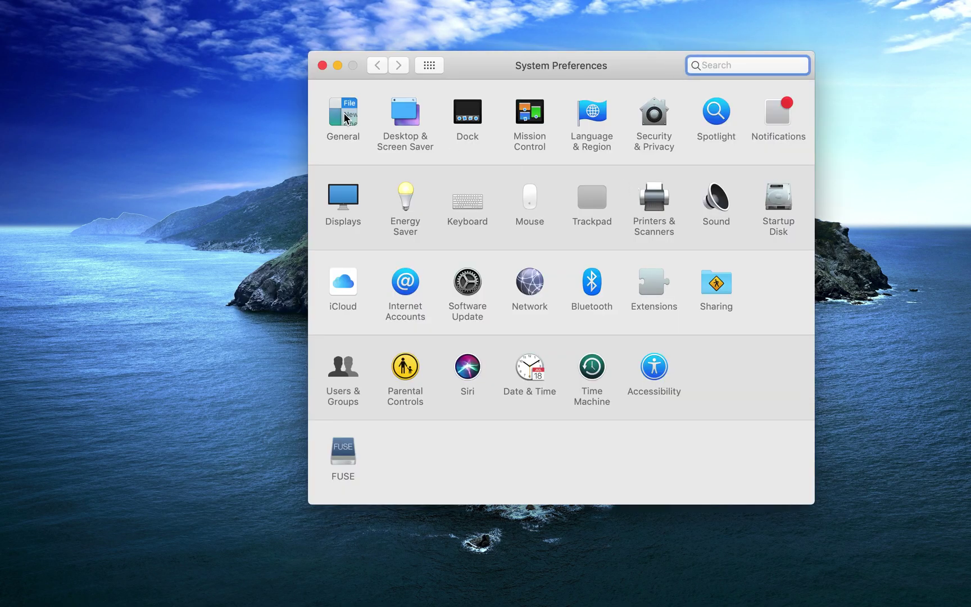
{"action": "left_click", "coordinate": [345, 117]}
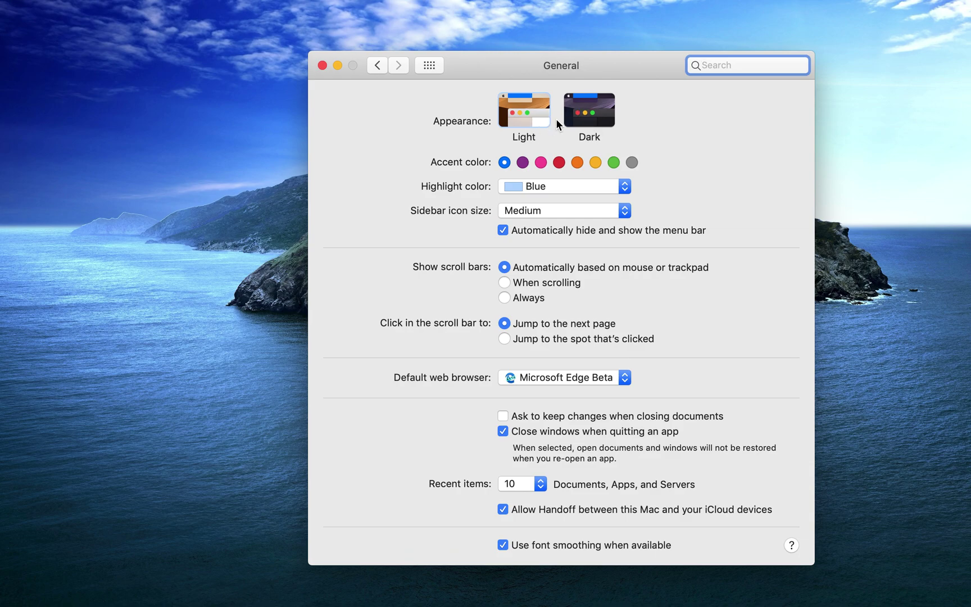
{"action": "left_click", "coordinate": [436, 122]}
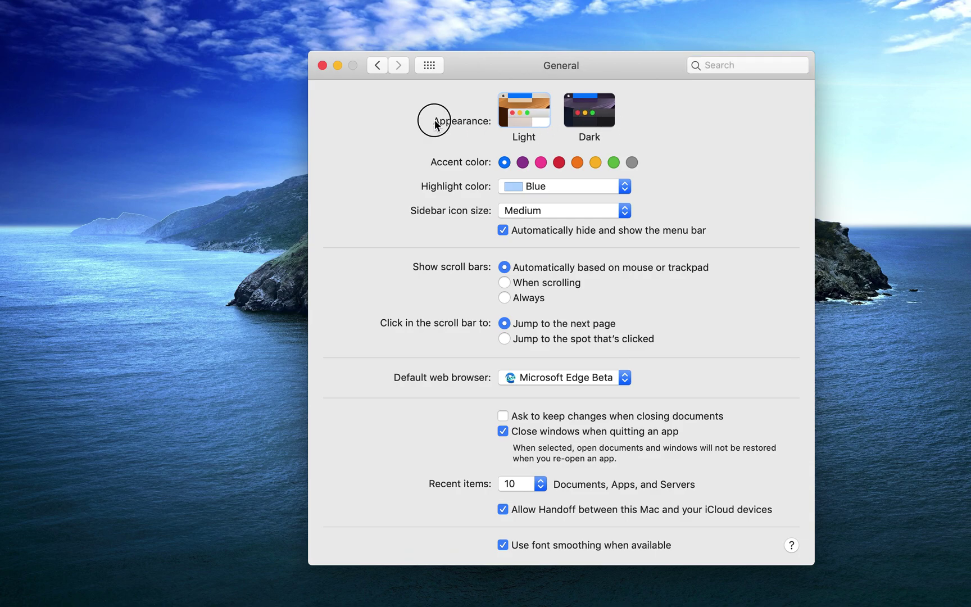
{"action": "left_click", "coordinate": [592, 119]}
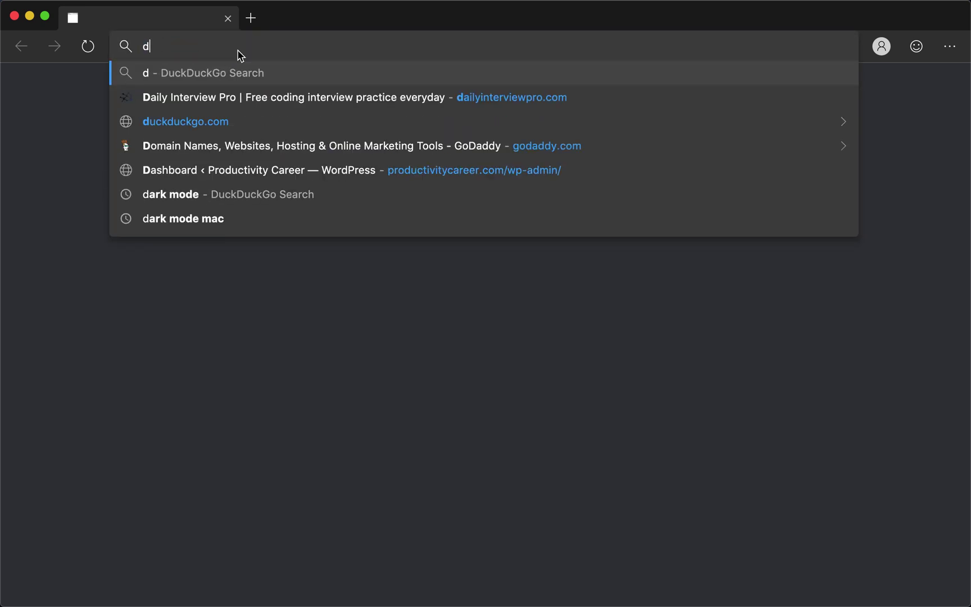
- Search DuckDuckGo for 'info marketers' from the Edge address bar
{"action": "type", "text": "inf"}
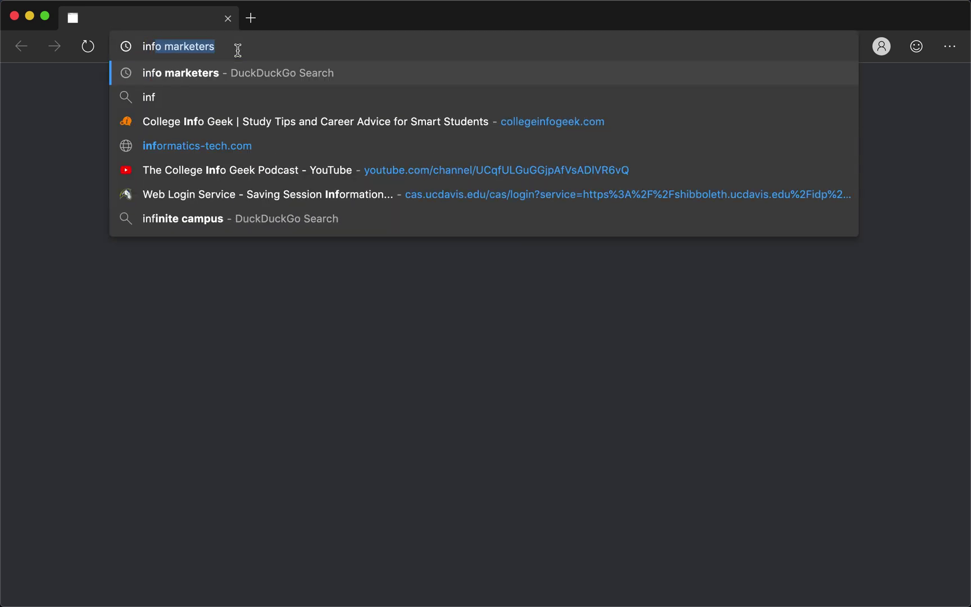
{"action": "key", "text": "Escape"}
{"action": "type", "text": "in"}
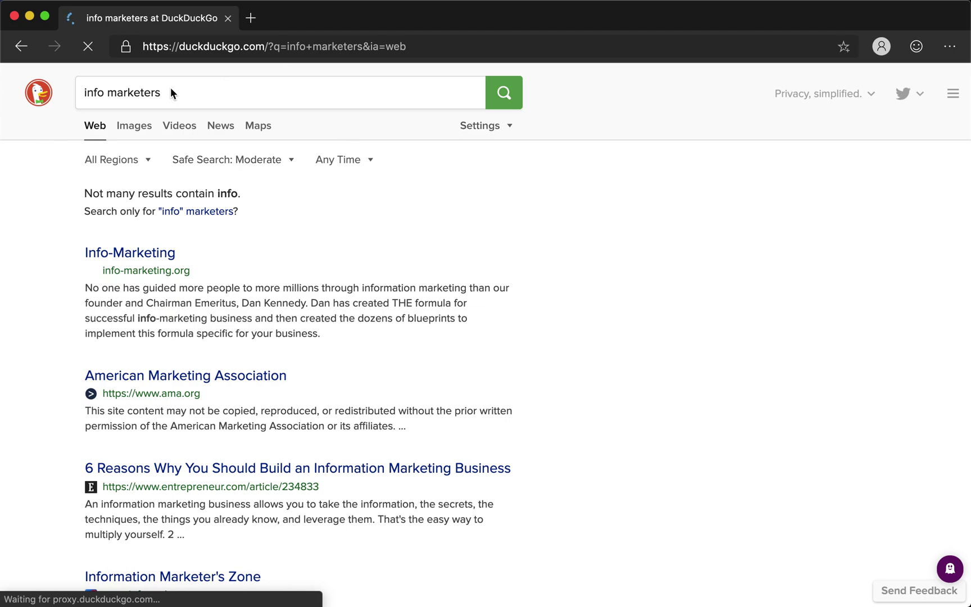
{"action": "left_click", "coordinate": [423, 24]}
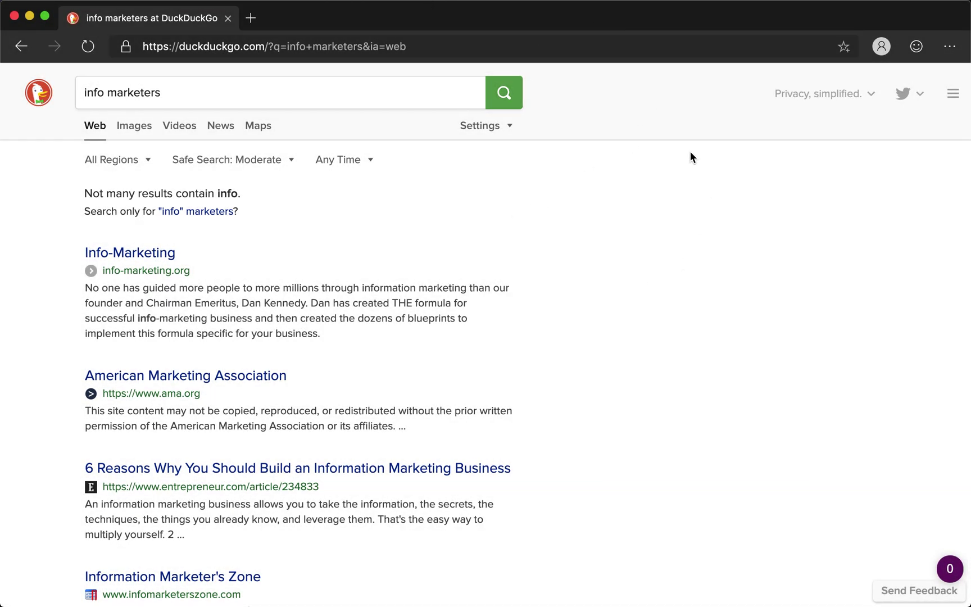
- Select and deselect some result text, then bring up Edge's main menu
{"action": "left_click_drag", "start_coordinate": [661, 275], "coordinate": [600, 245]}
{"action": "left_click", "coordinate": [768, 275]}
{"action": "left_click", "coordinate": [952, 49]}
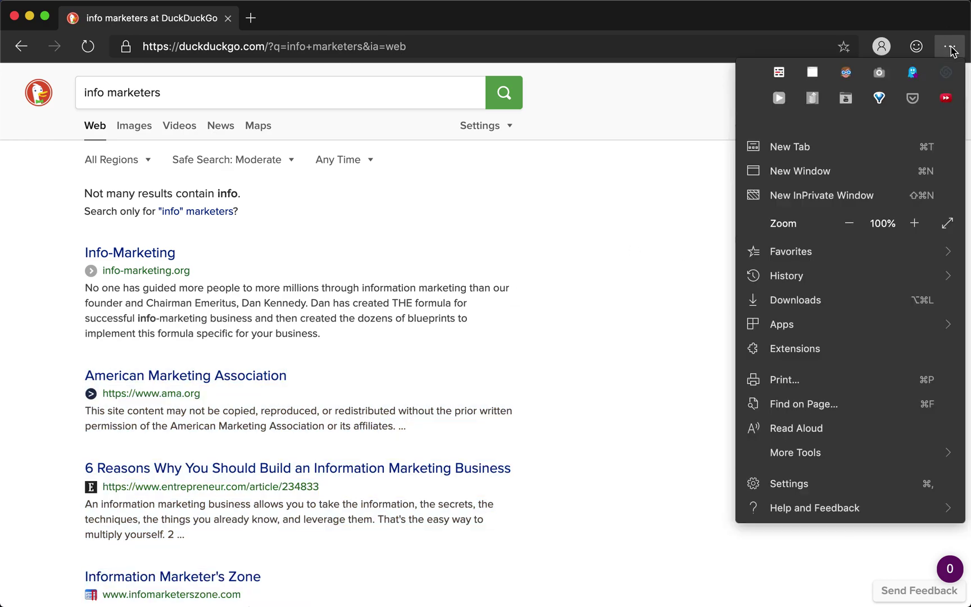
- Switch Dark Reader On from the Edge menu to darken the DuckDuckGo results
{"action": "left_click", "coordinate": [847, 74]}
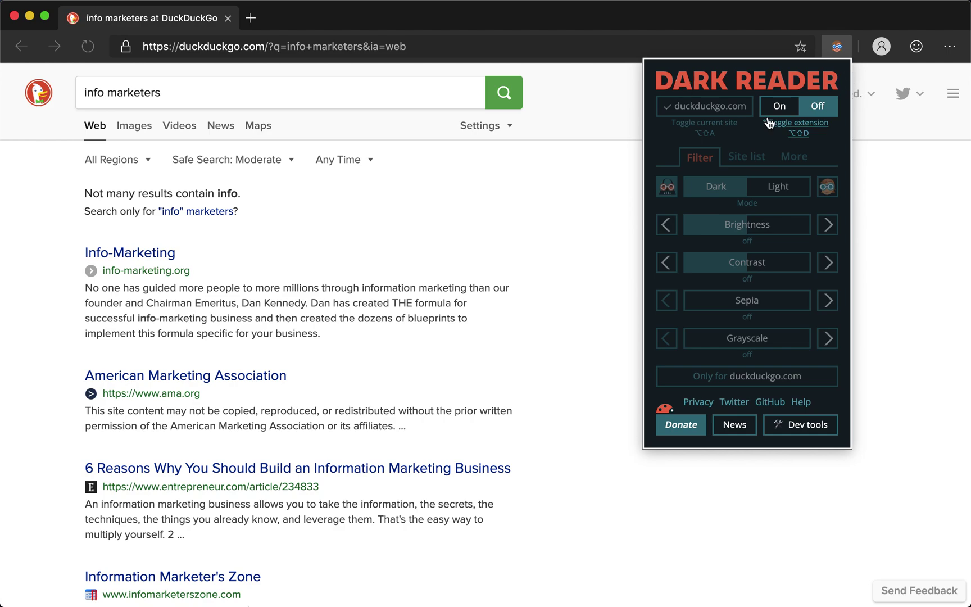
{"action": "left_click", "coordinate": [783, 113]}
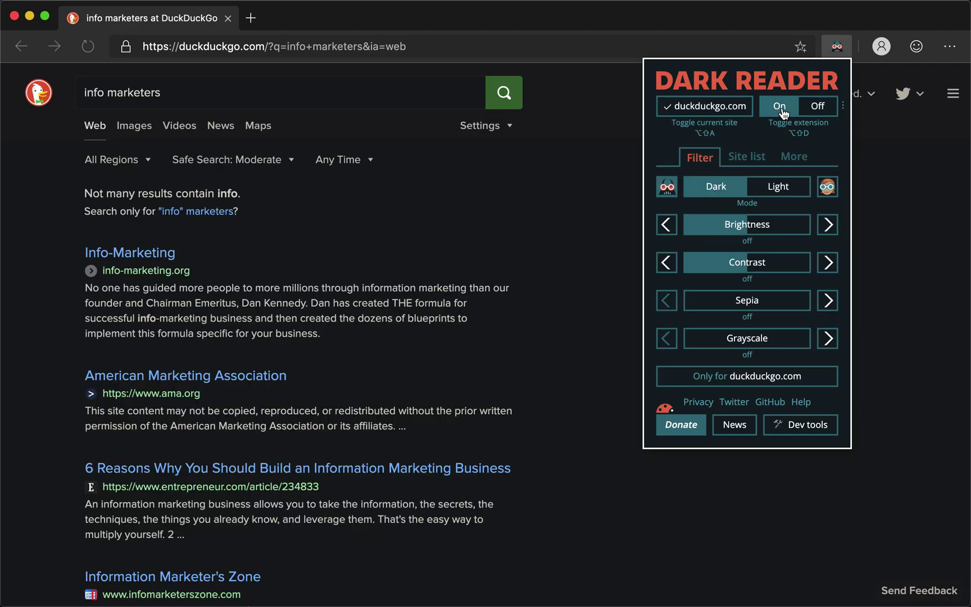
{"action": "left_click", "coordinate": [585, 134]}
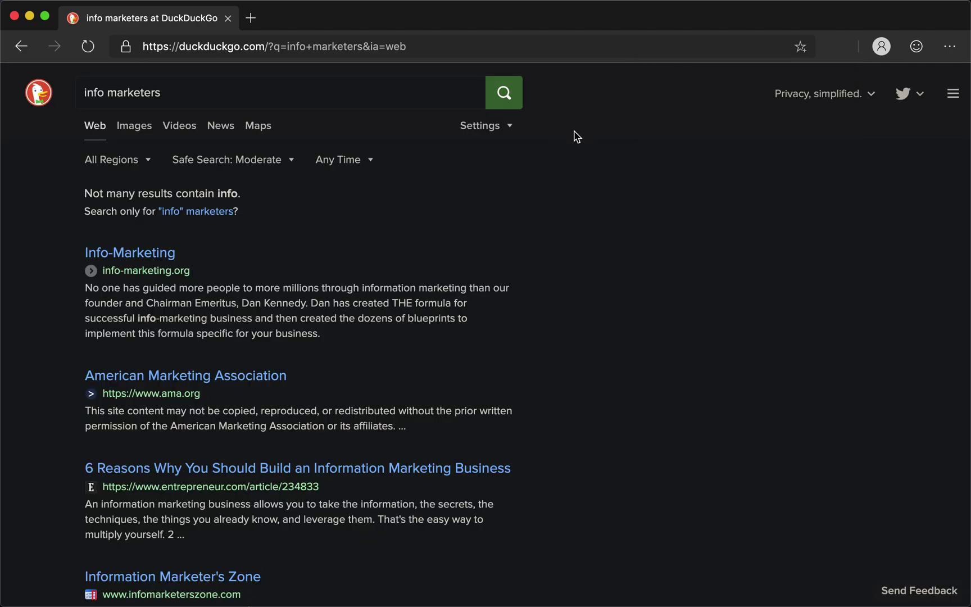
- Return to the full Edge window from the window overview and nudge it down slightly
{"action": "key", "text": "ctrl+Up"}
{"action": "left_click", "coordinate": [611, 254]}
{"action": "mouse_move", "coordinate": [370, 16]}
{"action": "left_mouse_down"}
{"action": "mouse_move", "coordinate": [371, 65]}
{"action": "mouse_move", "coordinate": [375, 17]}
{"action": "left_mouse_up"}
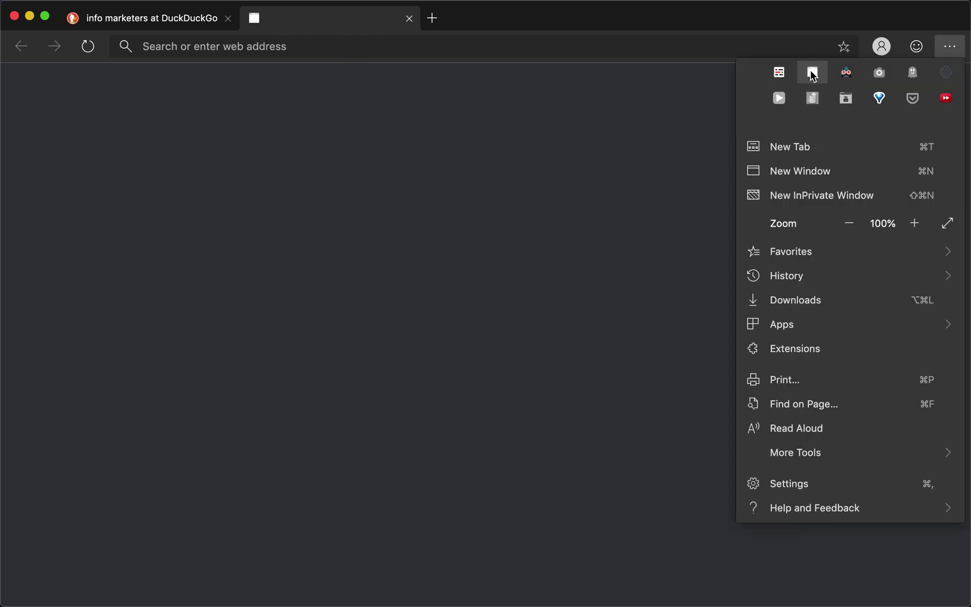
- Open Edge's extensions page from the main menu and close the Settings tab
{"action": "key", "text": "super+comma"}
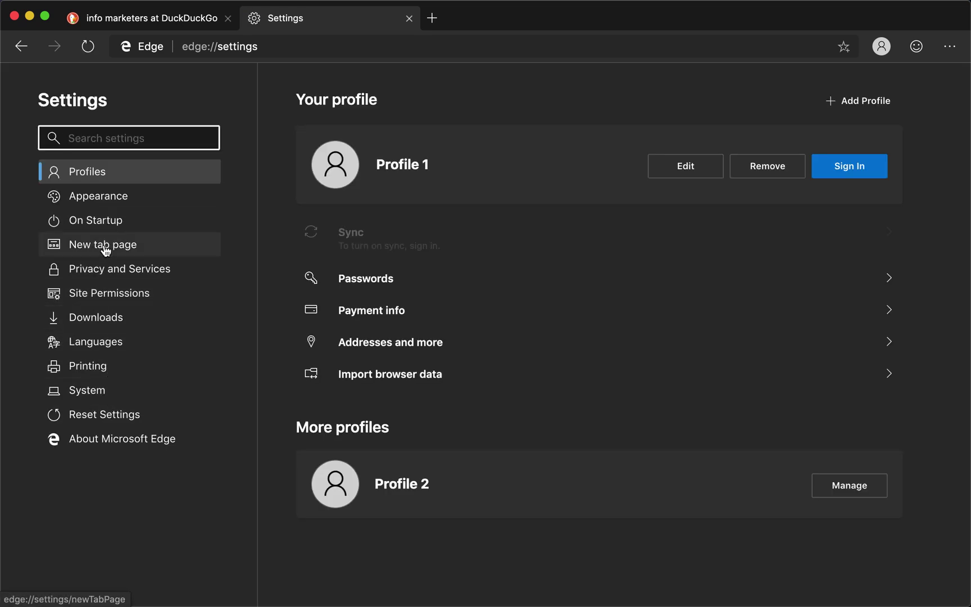
{"action": "left_click", "coordinate": [950, 49]}
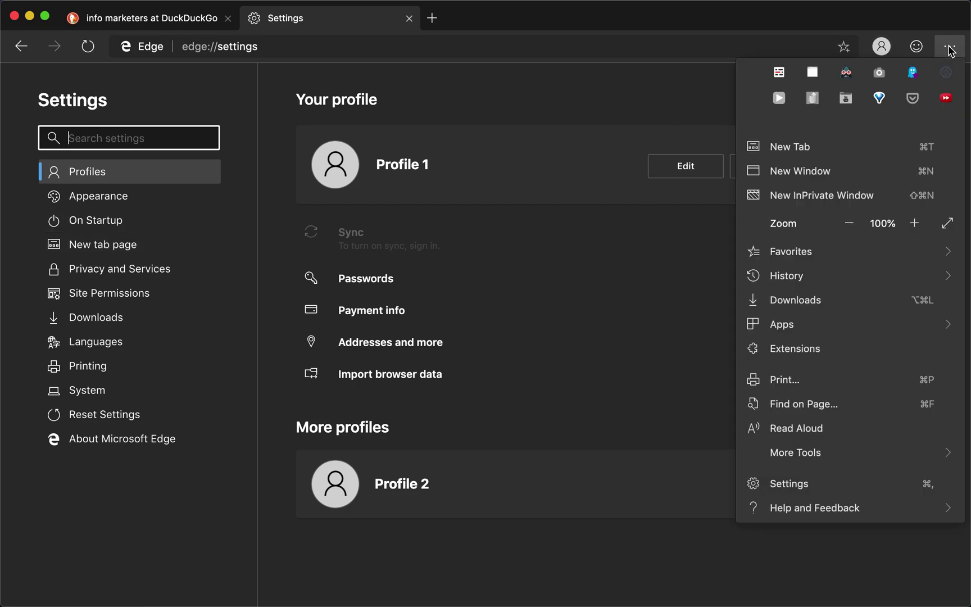
{"action": "left_click", "coordinate": [777, 349]}
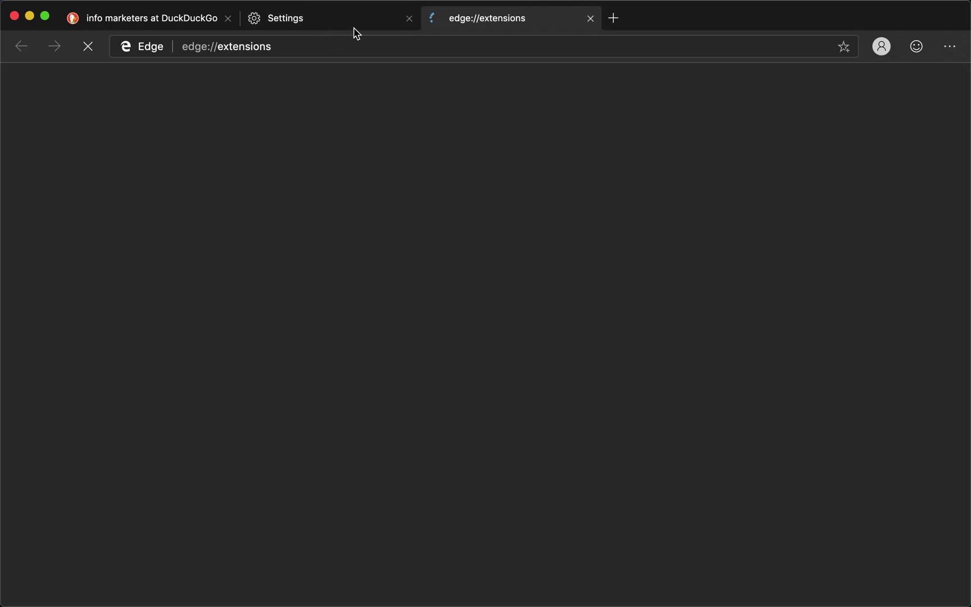
{"action": "left_click", "coordinate": [409, 19]}
- Disable Empty New Tab Page to preview the Bing new tab, then re-enable it
{"action": "scroll", "coordinate": [419, 369], "scroll_direction": "down", "scroll_amount": 15}
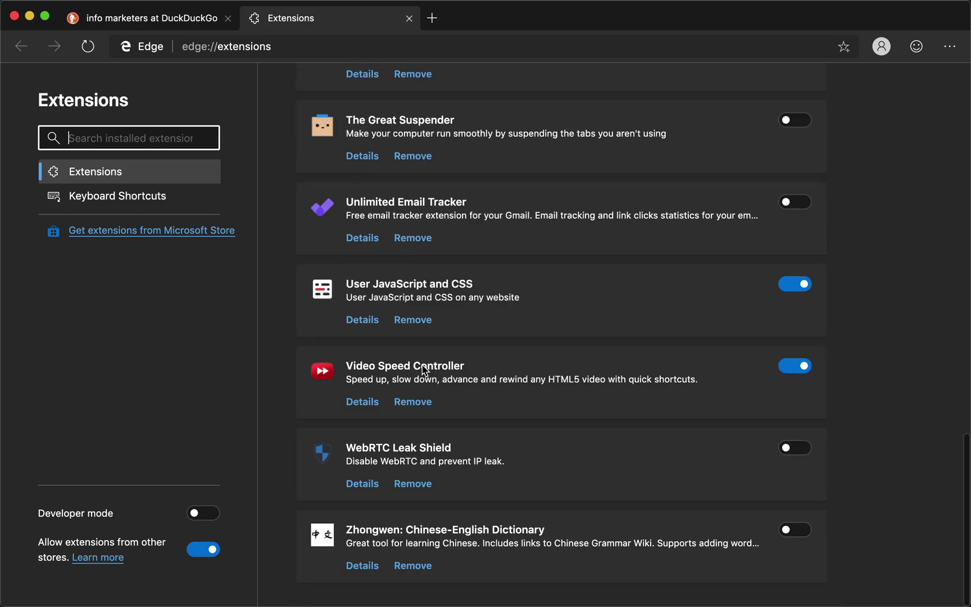
{"action": "scroll", "coordinate": [548, 371], "scroll_direction": "up", "scroll_amount": 10}
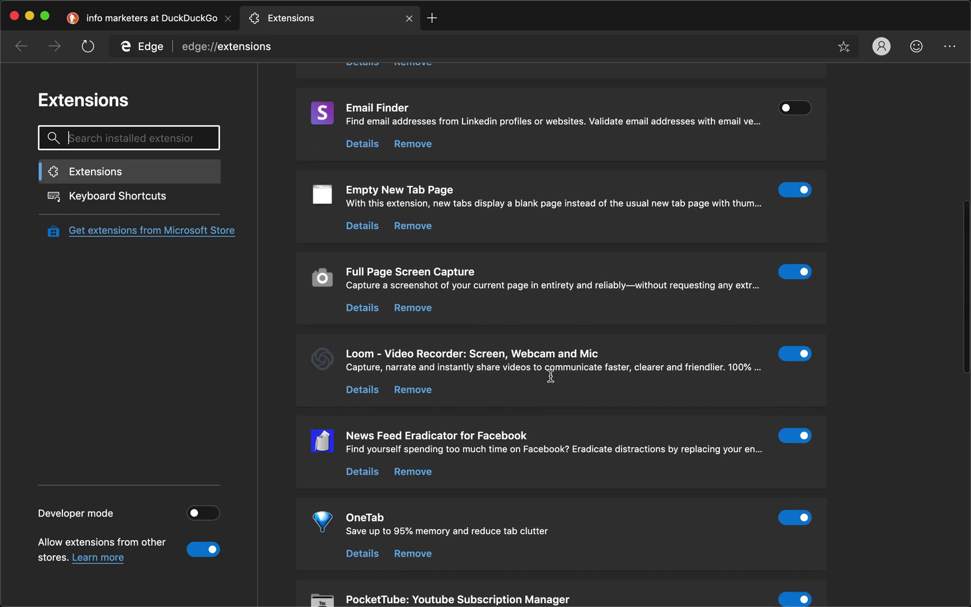
{"action": "left_click", "coordinate": [802, 322]}
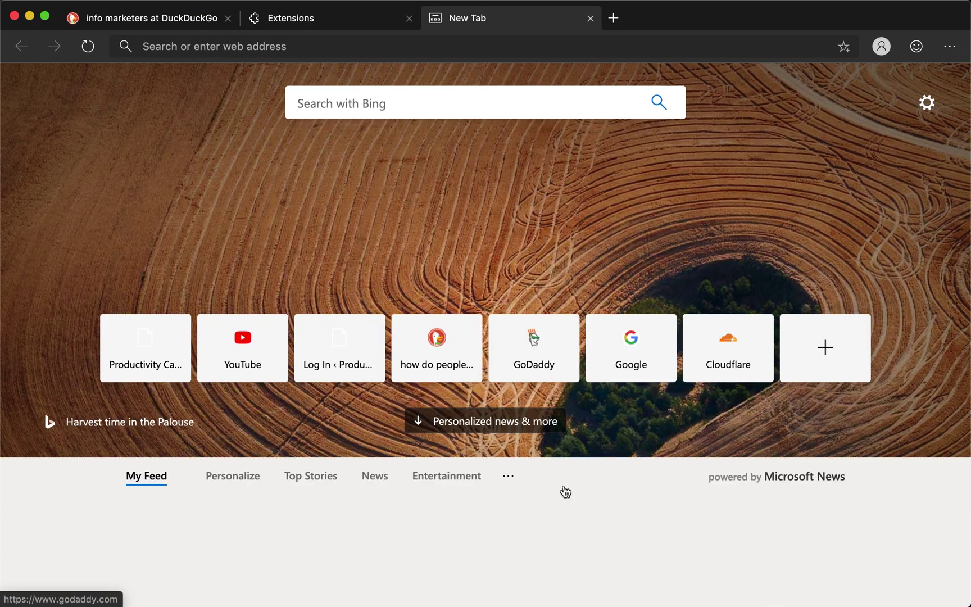
{"action": "scroll", "coordinate": [564, 492], "scroll_direction": "up", "scroll_amount": 3}
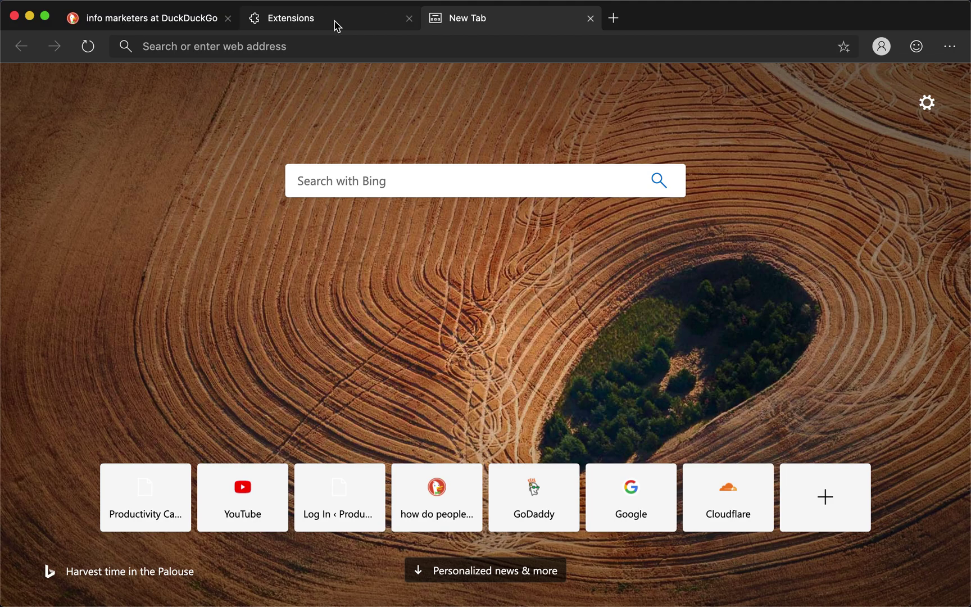
{"action": "left_click", "coordinate": [336, 25]}
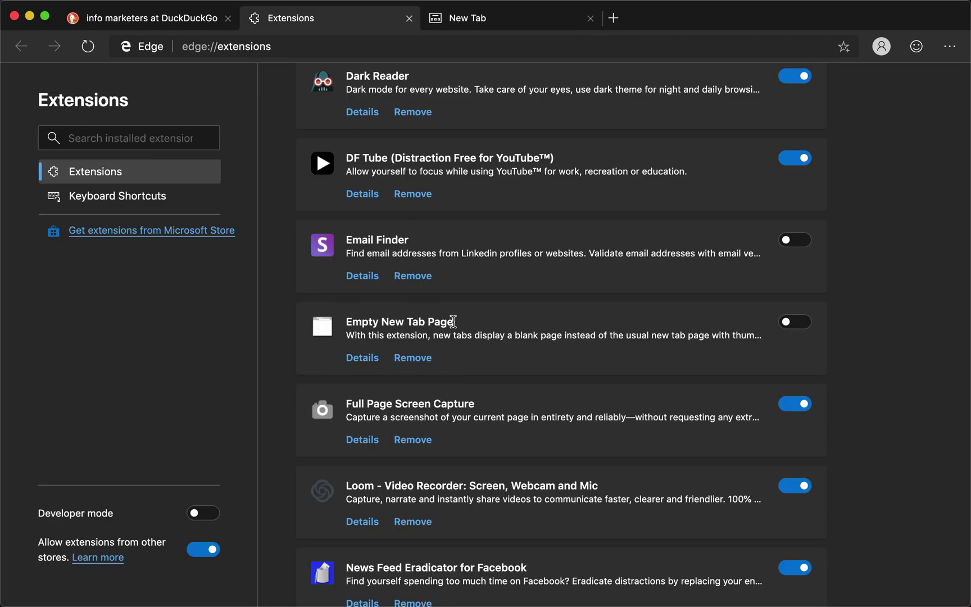
{"action": "left_click", "coordinate": [801, 322]}
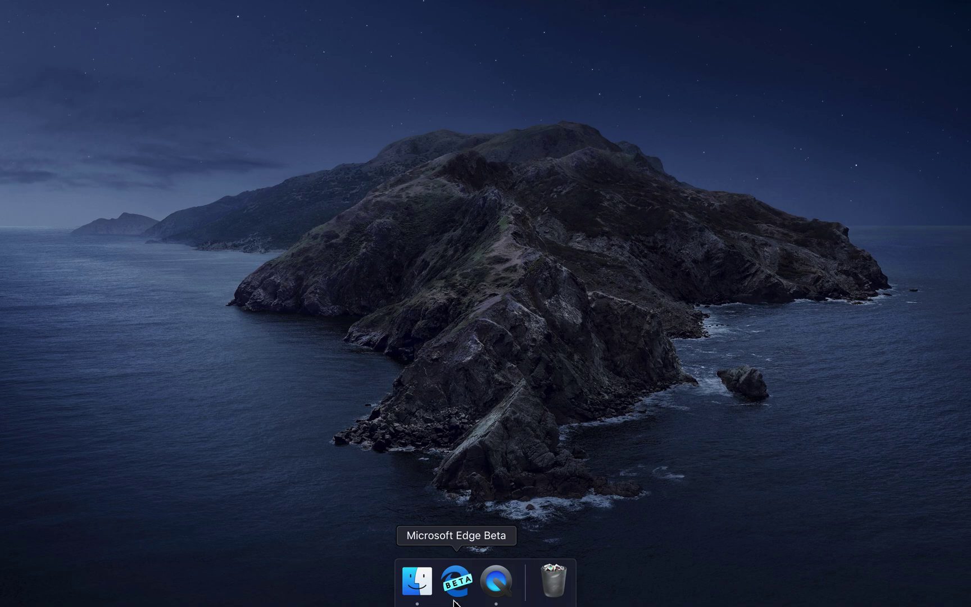
- Launch Google Chrome and bring up, then dismiss, the Dark Reader panel
{"action": "key", "text": "super+space"}
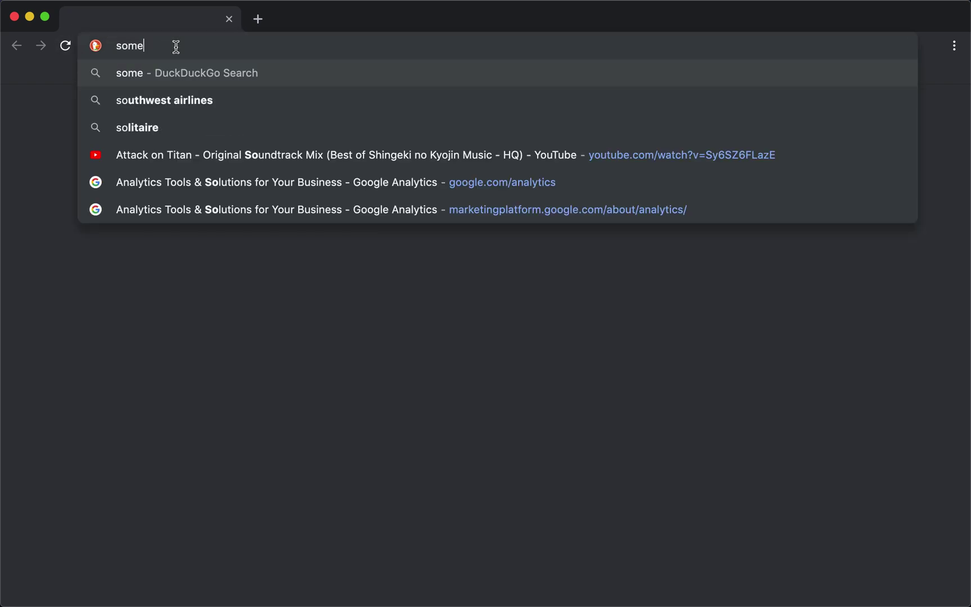
{"action": "key", "text": "Return"}
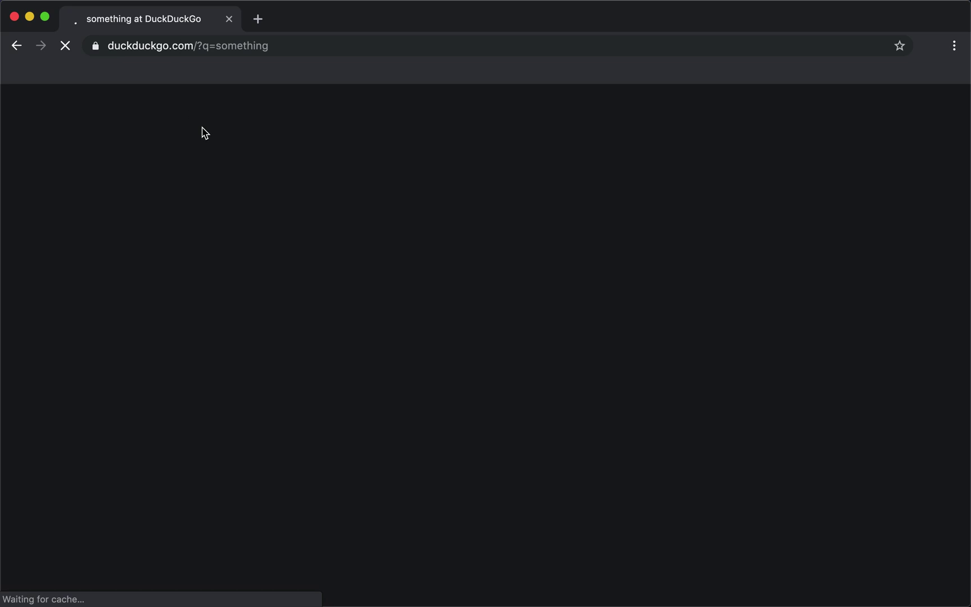
{"action": "left_click", "coordinate": [954, 45]}
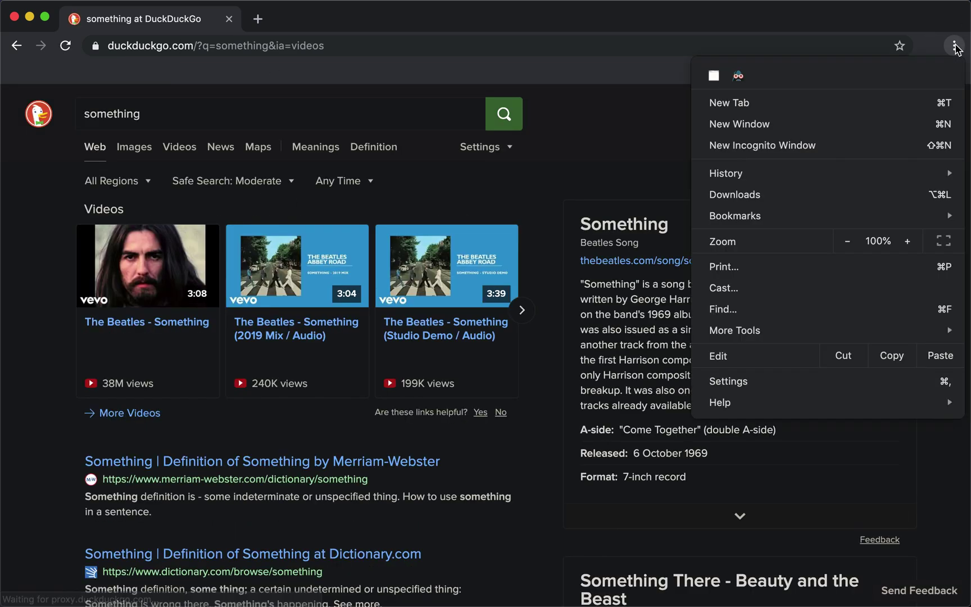
{"action": "left_click", "coordinate": [741, 84]}
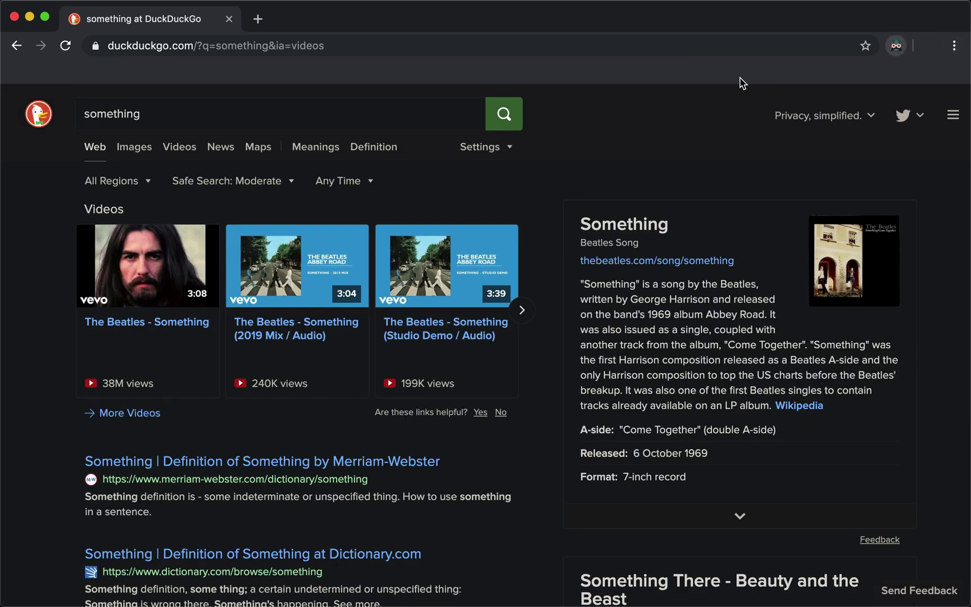
{"action": "key", "text": "alt+shift+d"}
{"action": "left_click", "coordinate": [582, 147]}
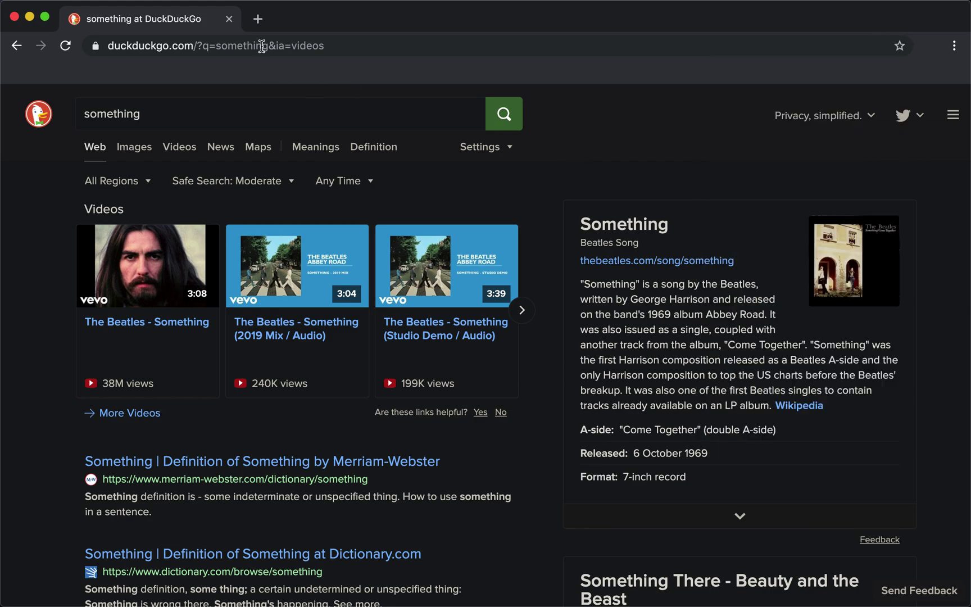
- Open a blank new tab and close the DuckDuckGo results tab
{"action": "left_click", "coordinate": [258, 19]}
{"action": "left_click", "coordinate": [228, 18]}
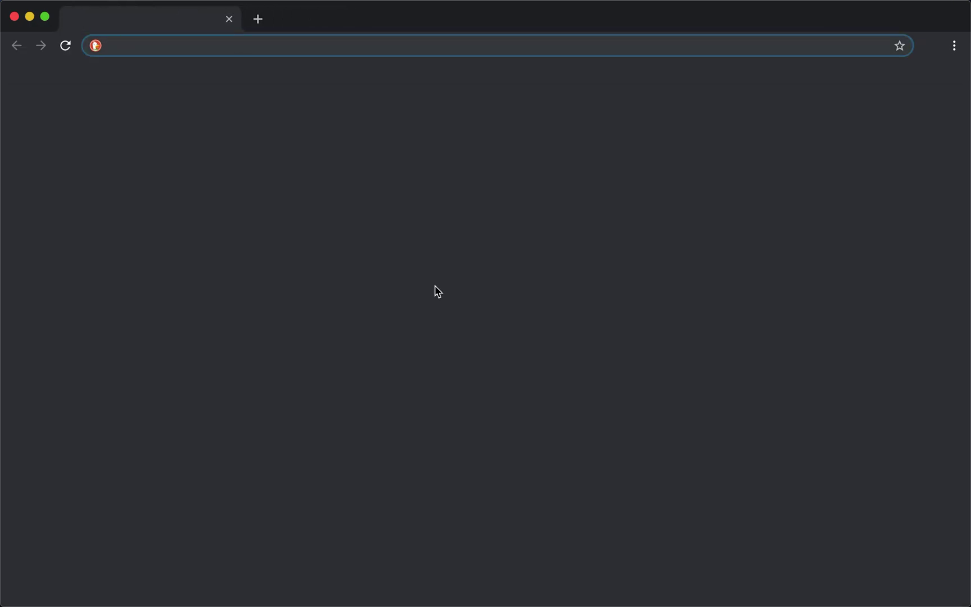
{"action": "left_click", "coordinate": [351, 201]}
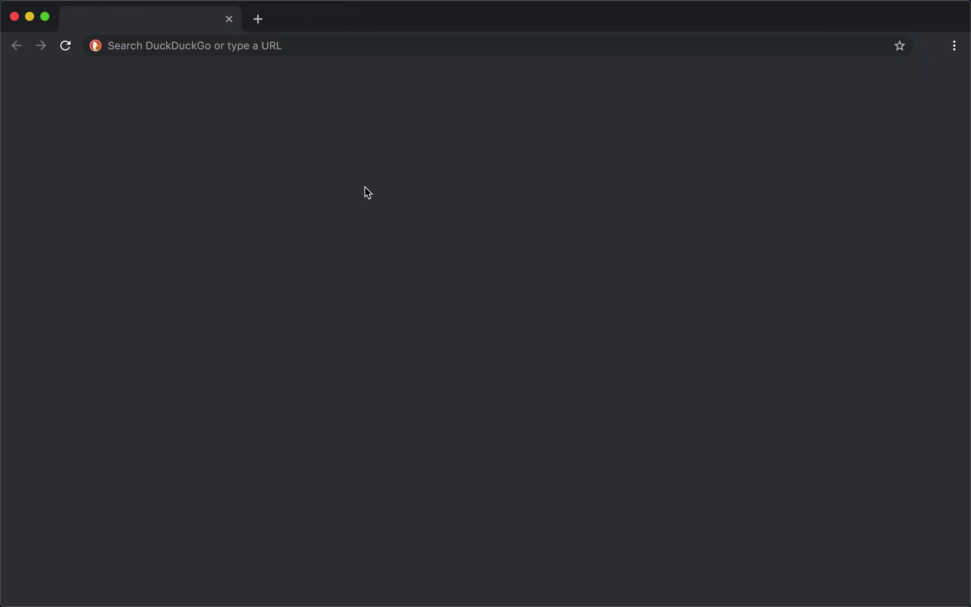
{"action": "left_click", "coordinate": [954, 45]}
{"action": "left_click", "coordinate": [930, 46]}
{"action": "left_click", "coordinate": [933, 49]}
- Launch System Preferences via 'settings', try Light appearance, revert to Dark, and quit
{"action": "key", "text": "super+space"}
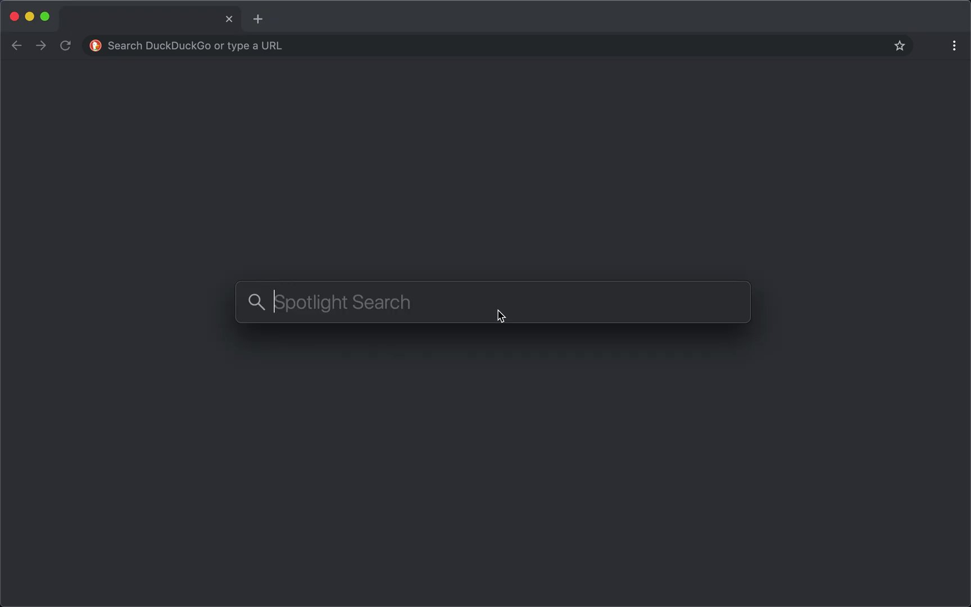
{"action": "type", "text": "settings"}
{"action": "key", "text": "Return"}
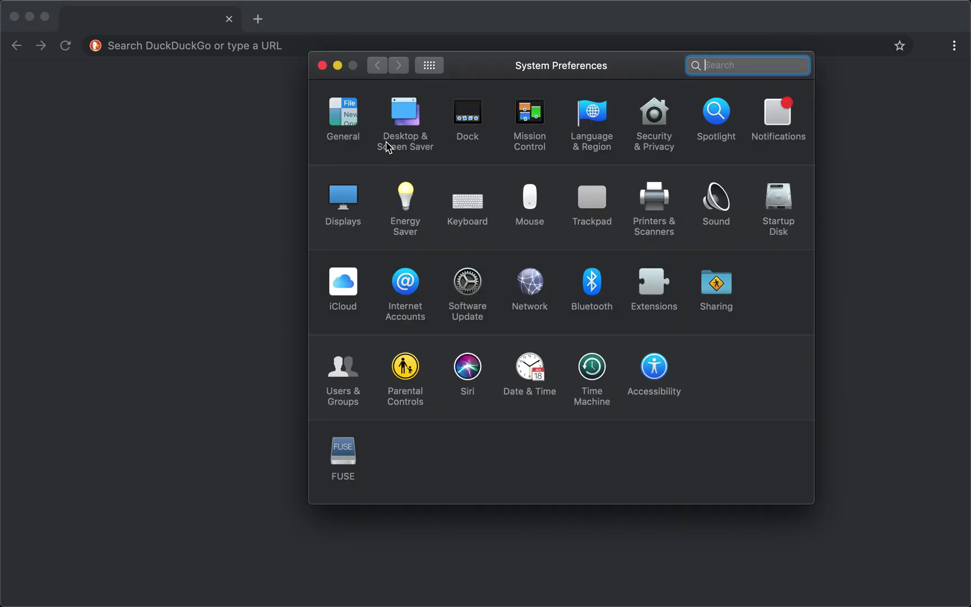
{"action": "left_click", "coordinate": [351, 100]}
{"action": "left_click", "coordinate": [526, 110]}
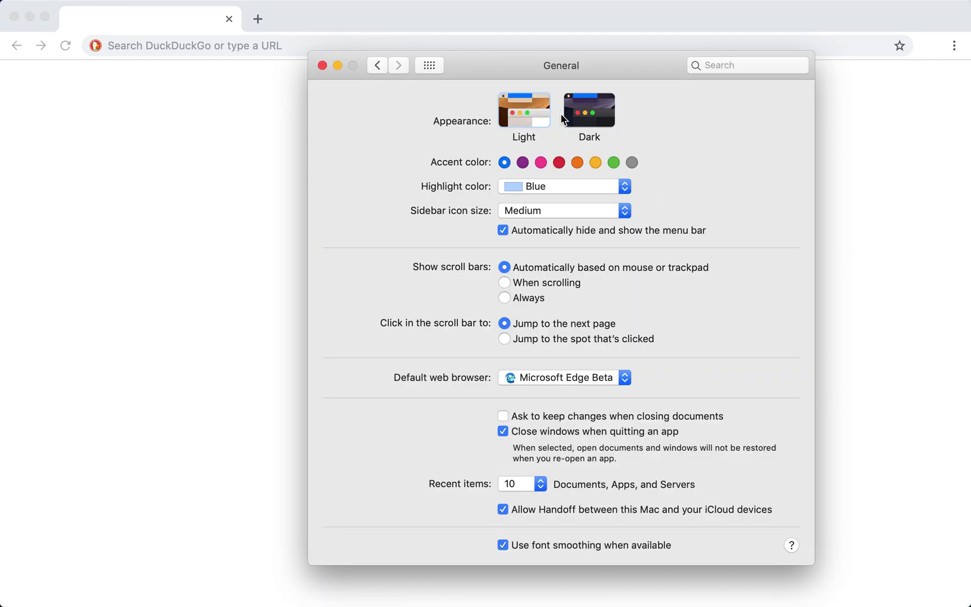
{"action": "left_click", "coordinate": [564, 119]}
{"action": "key", "text": "super+q"}
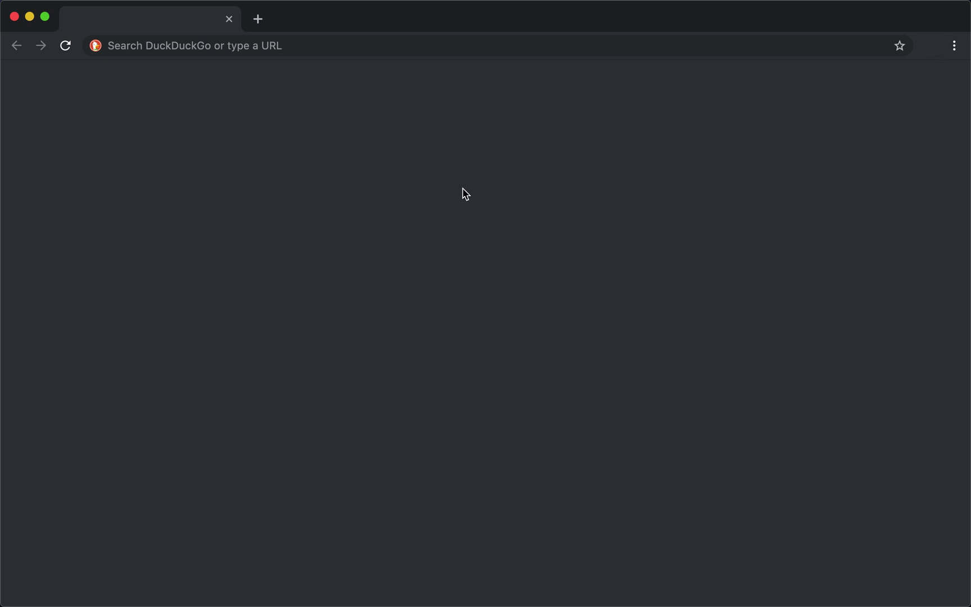
- Close the Chrome window and launch Firefox by searching 'fire' in Spotlight
{"action": "key", "text": "super+w"}
{"action": "mouse_move", "coordinate": [438, 592]}
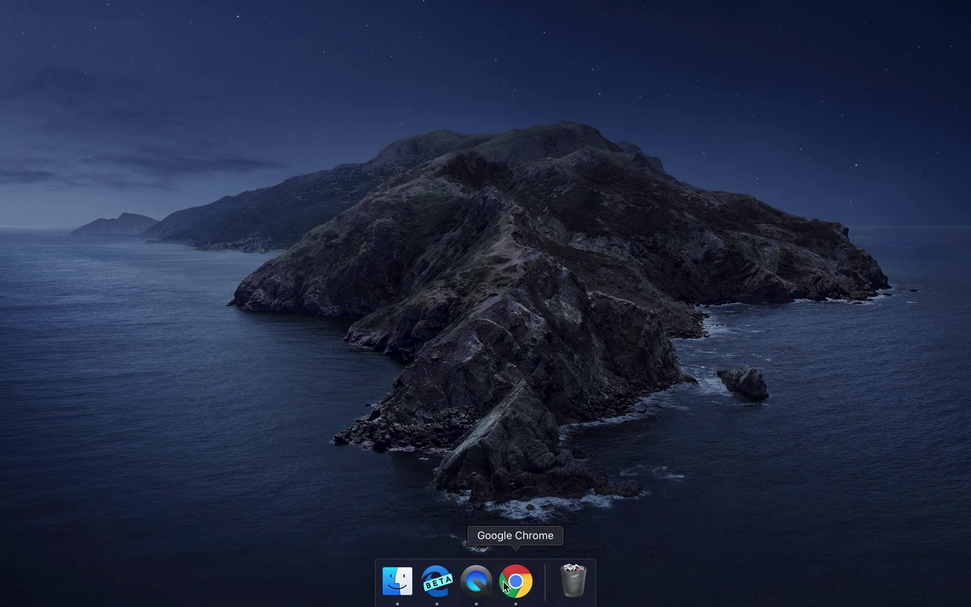
{"action": "key", "text": "super+space"}
{"action": "type", "text": "fire"}
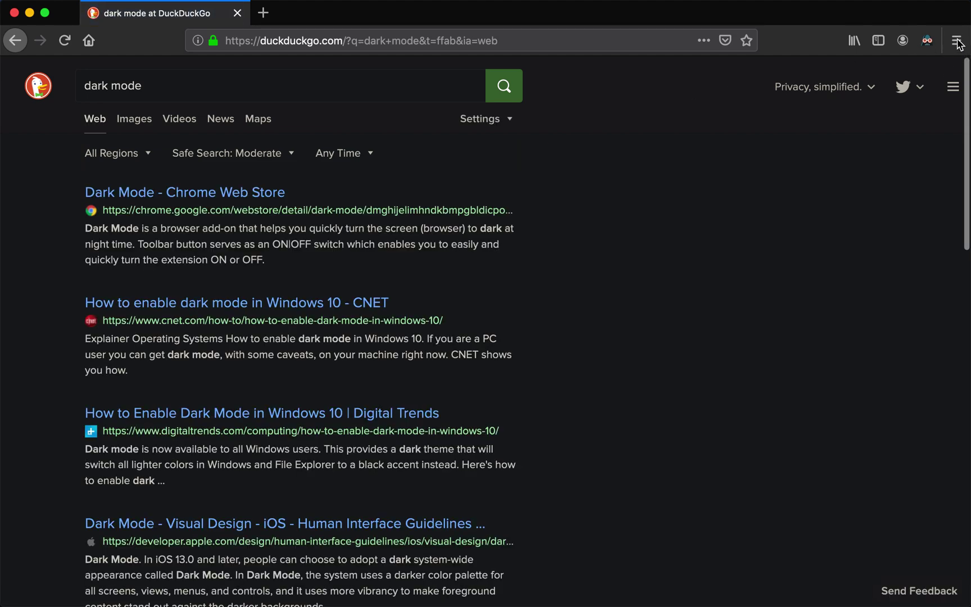
- Turn Dark Reader Off and back On from its toolbar popup, then dismiss the popup
{"action": "left_click", "coordinate": [928, 42]}
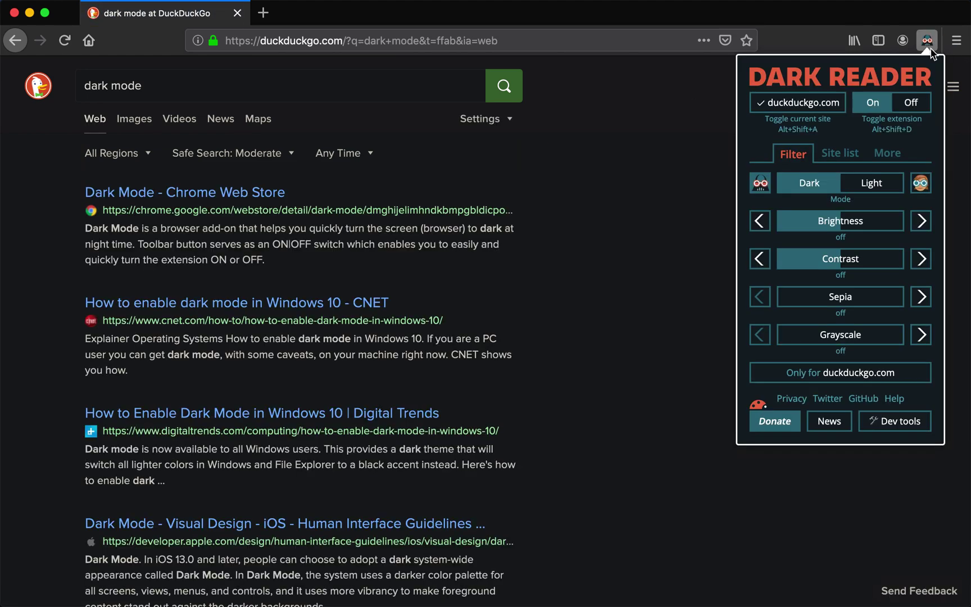
{"action": "left_click", "coordinate": [905, 107]}
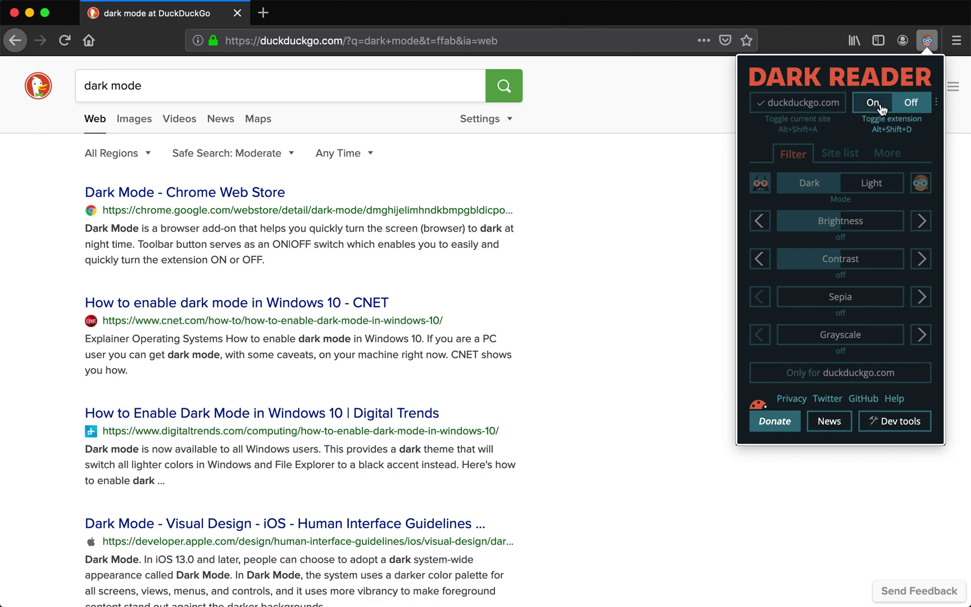
{"action": "left_click", "coordinate": [884, 106]}
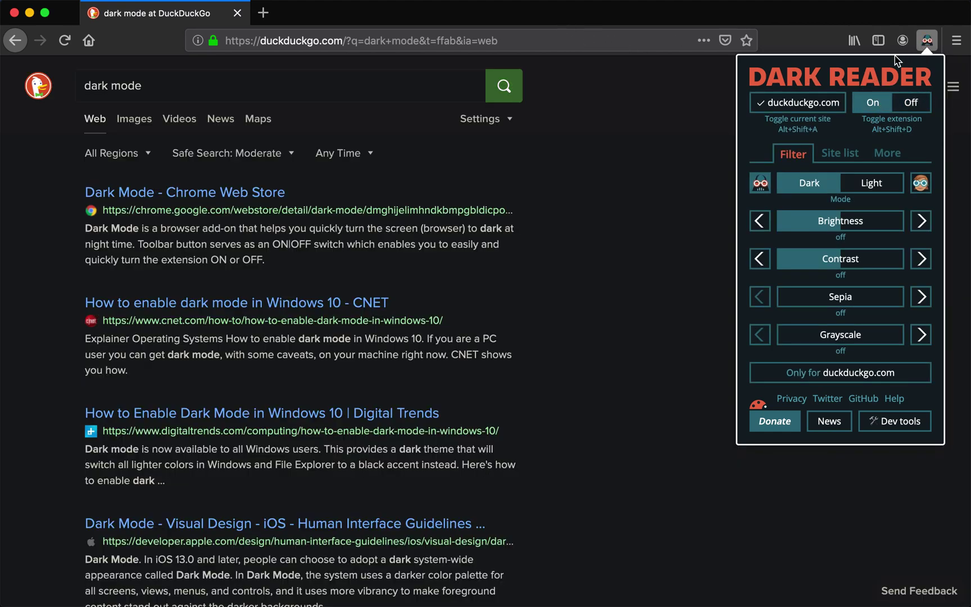
{"action": "left_click", "coordinate": [586, 136]}
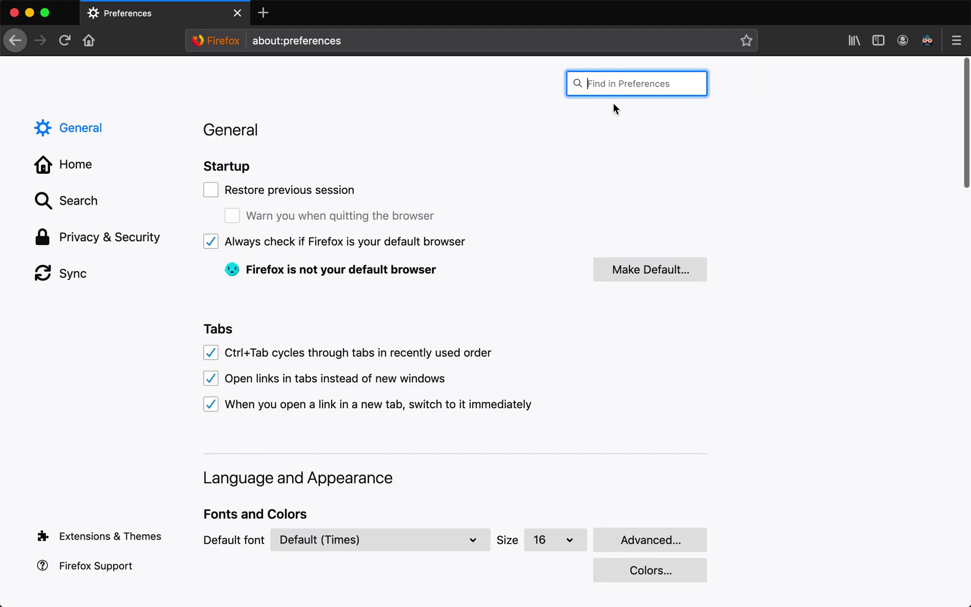
- Search preferences for 'new tab', go to Home, and tick Web Search under Firefox Home Content
{"action": "type", "text": "new tab"}
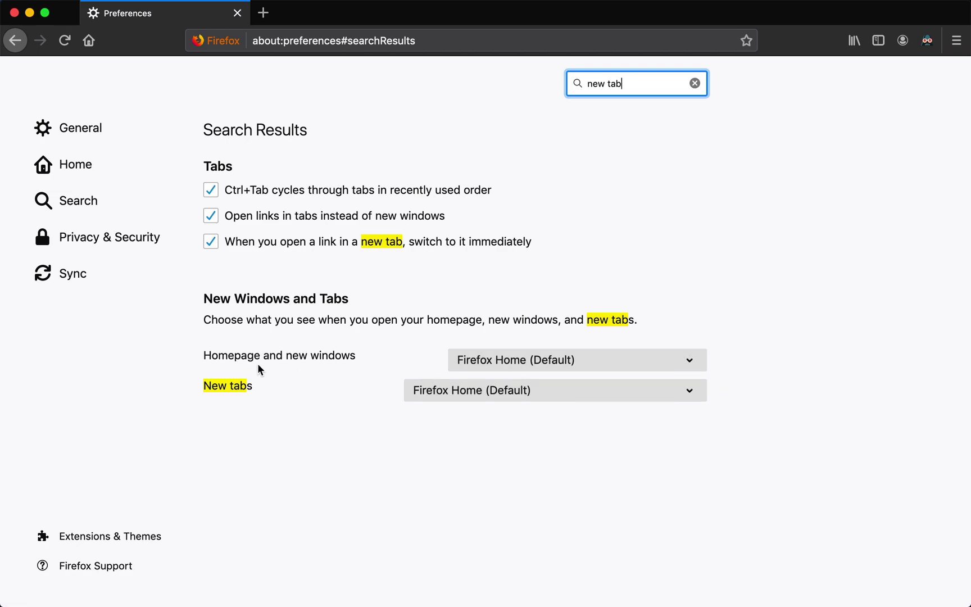
{"action": "left_click", "coordinate": [73, 164]}
{"action": "scroll", "coordinate": [405, 169], "scroll_direction": "down", "scroll_amount": 5}
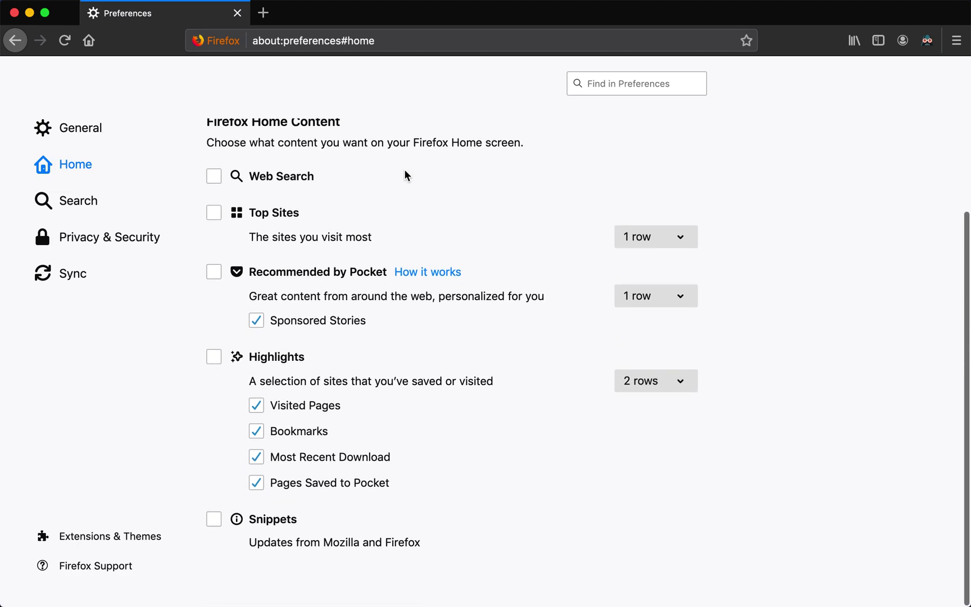
{"action": "left_click_drag", "start_coordinate": [206, 130], "coordinate": [355, 141]}
{"action": "left_click", "coordinate": [365, 139]}
{"action": "left_click", "coordinate": [213, 193]}
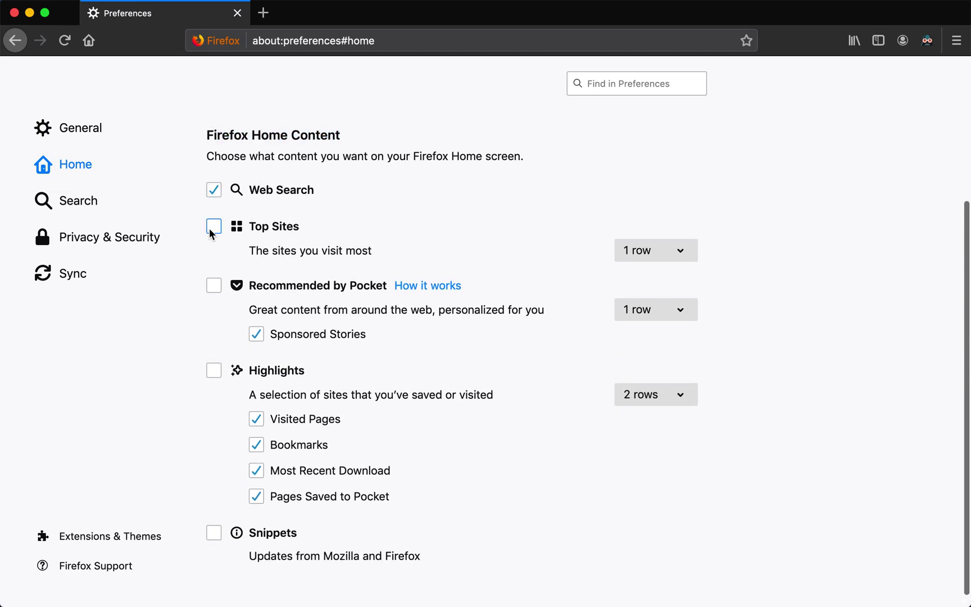
- Enable Highlights and Snippets, then preview the full Firefox Home in a new tab
{"action": "left_click", "coordinate": [214, 373]}
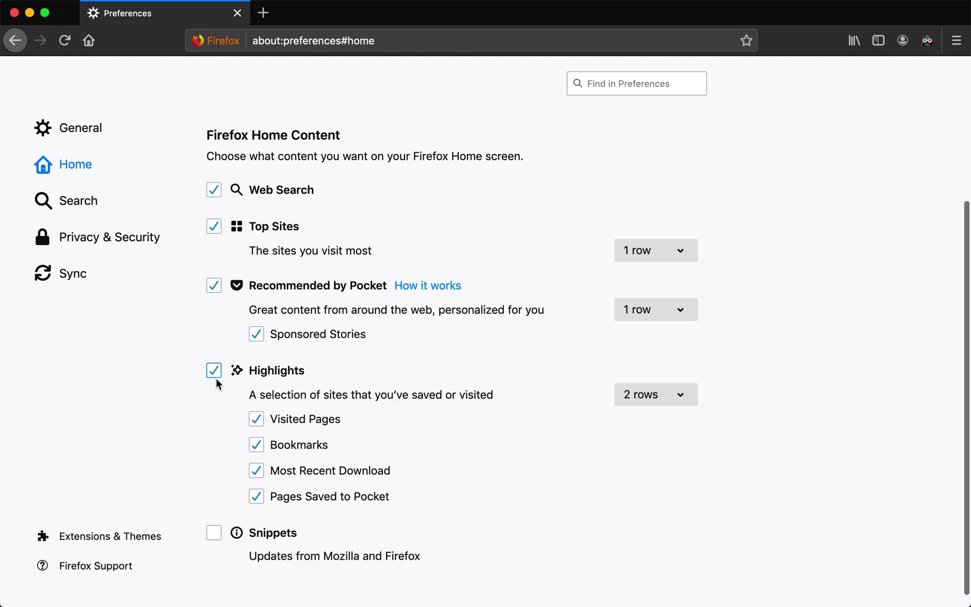
{"action": "left_click", "coordinate": [214, 532]}
{"action": "left_click", "coordinate": [263, 13]}
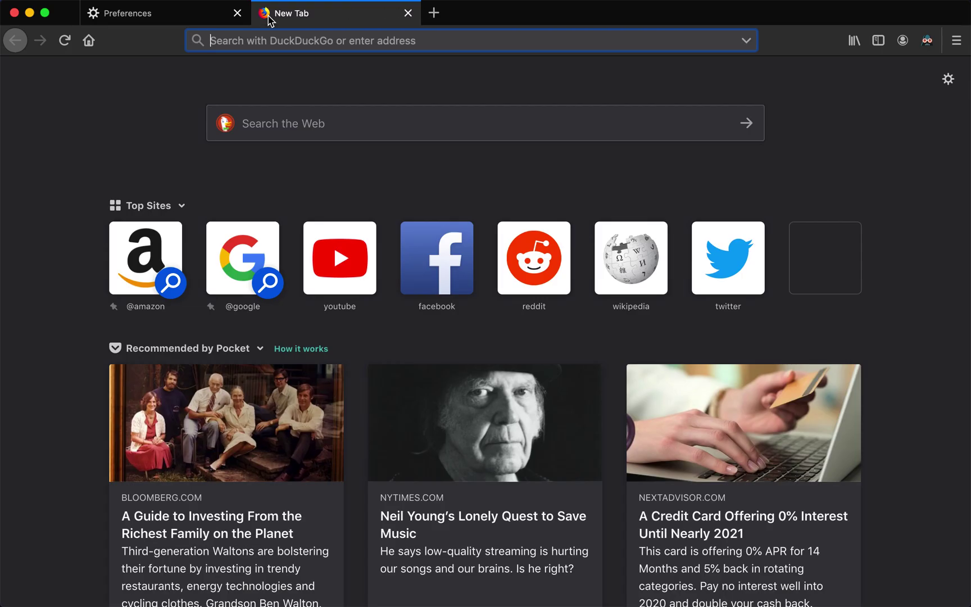
{"action": "scroll", "coordinate": [126, 340], "scroll_direction": "down", "scroll_amount": 3}
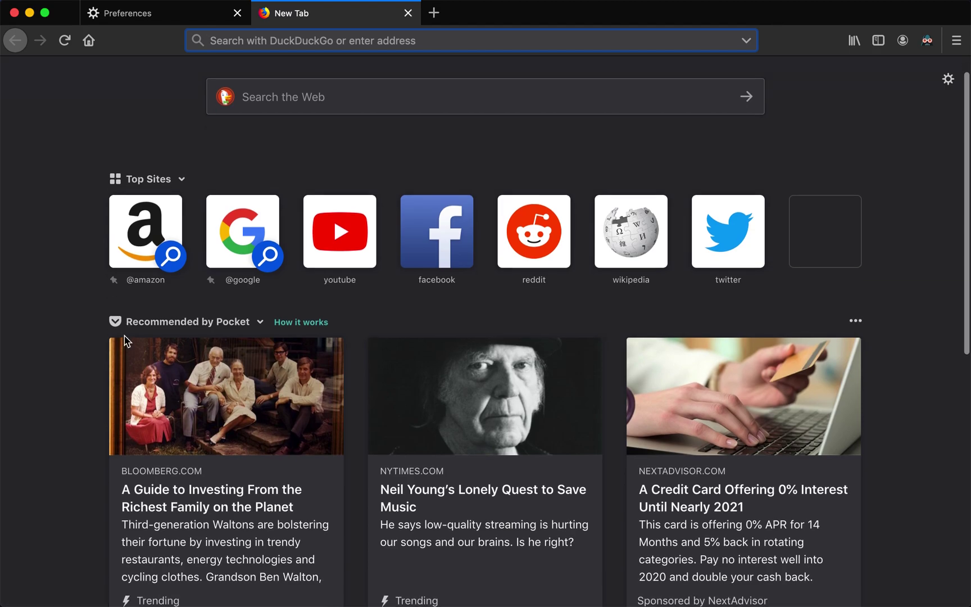
{"action": "scroll", "coordinate": [148, 274], "scroll_direction": "up", "scroll_amount": 3}
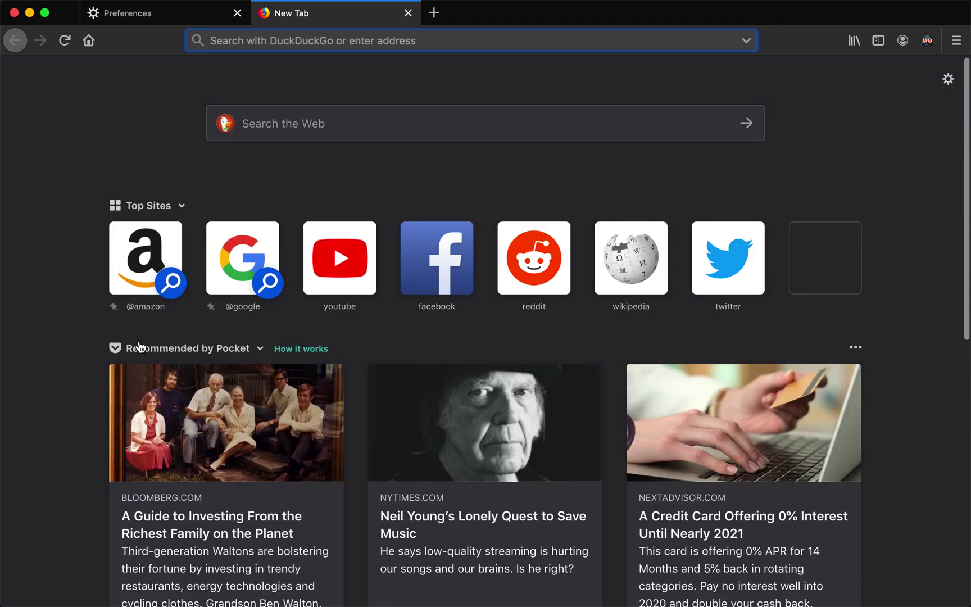
{"action": "scroll", "coordinate": [69, 390], "scroll_direction": "down", "scroll_amount": 10}
{"action": "scroll", "coordinate": [130, 354], "scroll_direction": "up", "scroll_amount": 10}
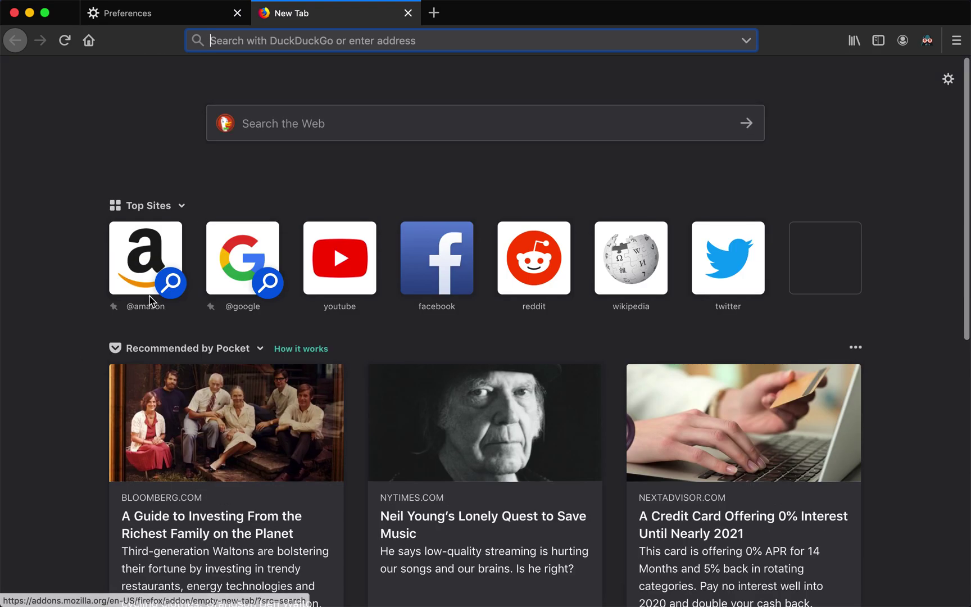
- Untick Web Search, Top Sites, Recommended by Pocket and Highlights in Home preferences
{"action": "left_click", "coordinate": [156, 12]}
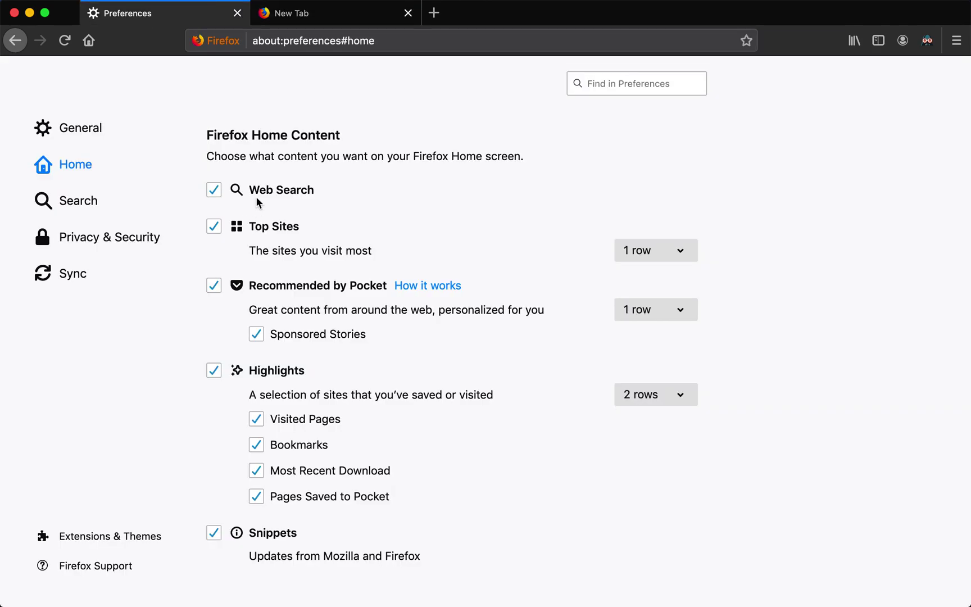
{"action": "left_click", "coordinate": [213, 190]}
{"action": "left_click", "coordinate": [214, 226]}
{"action": "left_click", "coordinate": [214, 286]}
{"action": "left_click", "coordinate": [213, 370]}
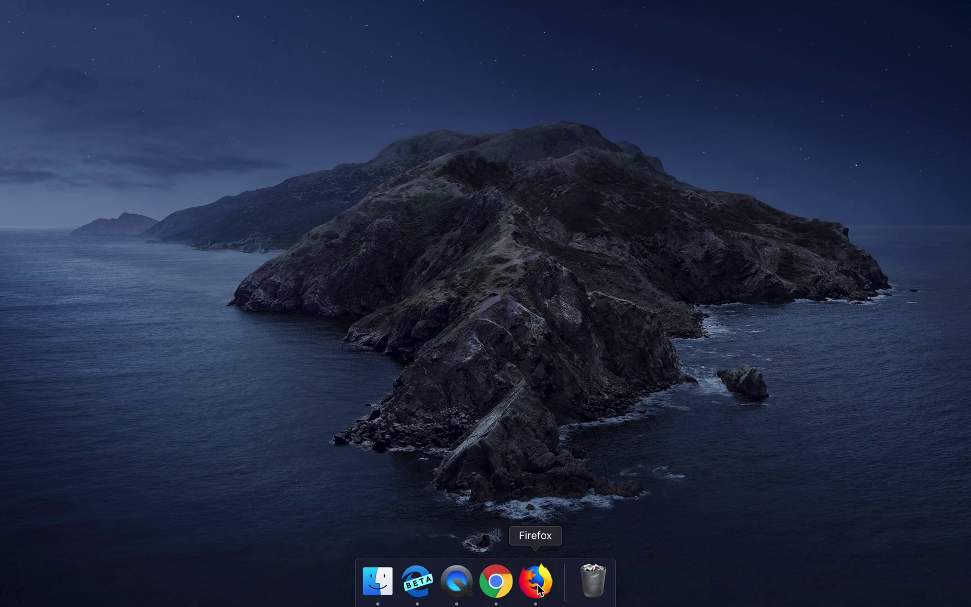
- Launch Safari from Spotlight search
{"action": "key", "text": "super+space"}
{"action": "type", "text": "sa"}
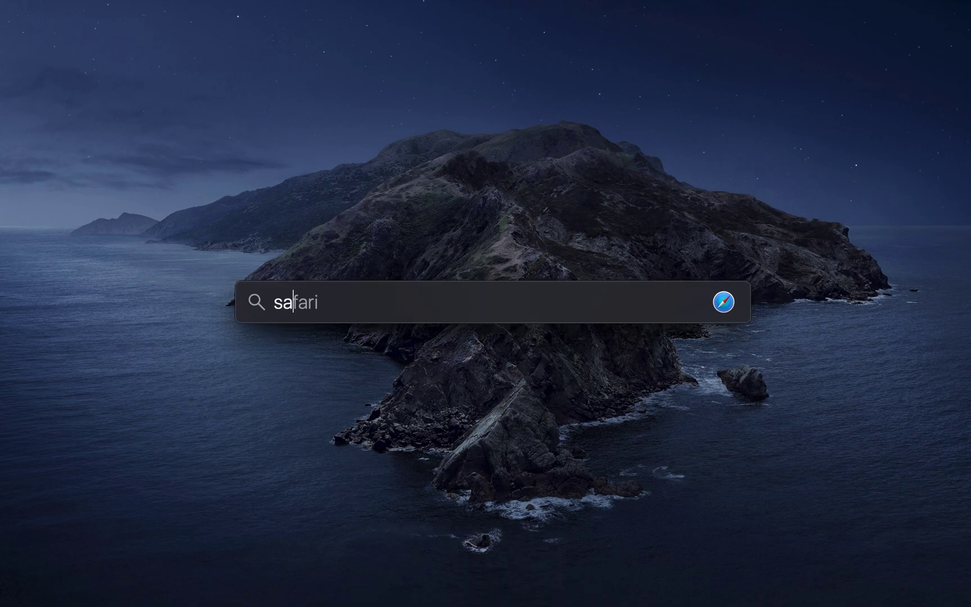
{"action": "type", "text": "far"}
{"action": "key", "text": "Return"}
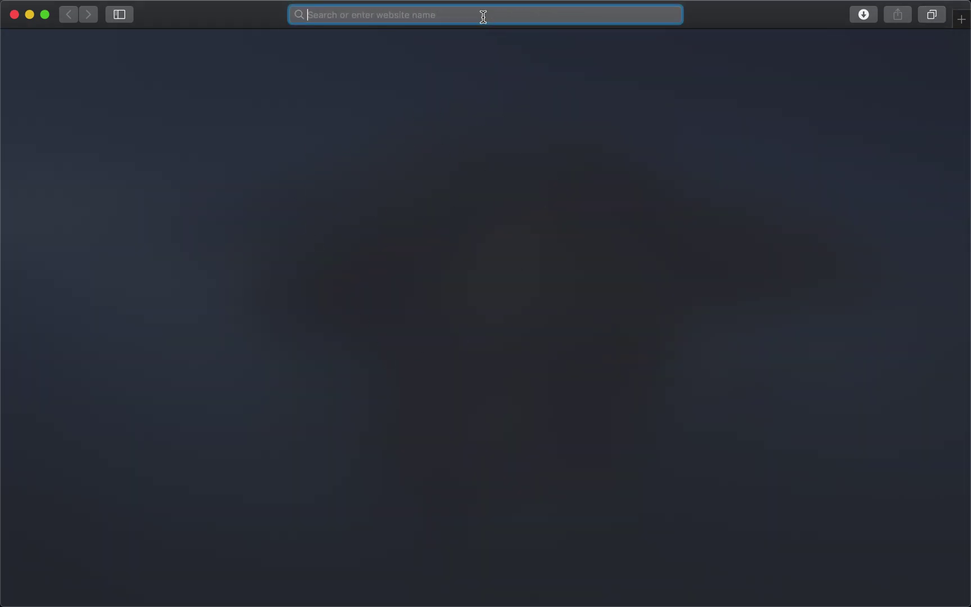
- Search 'dark mode' on DuckDuckGo and look over the results page
{"action": "type", "text": "dark mode"}
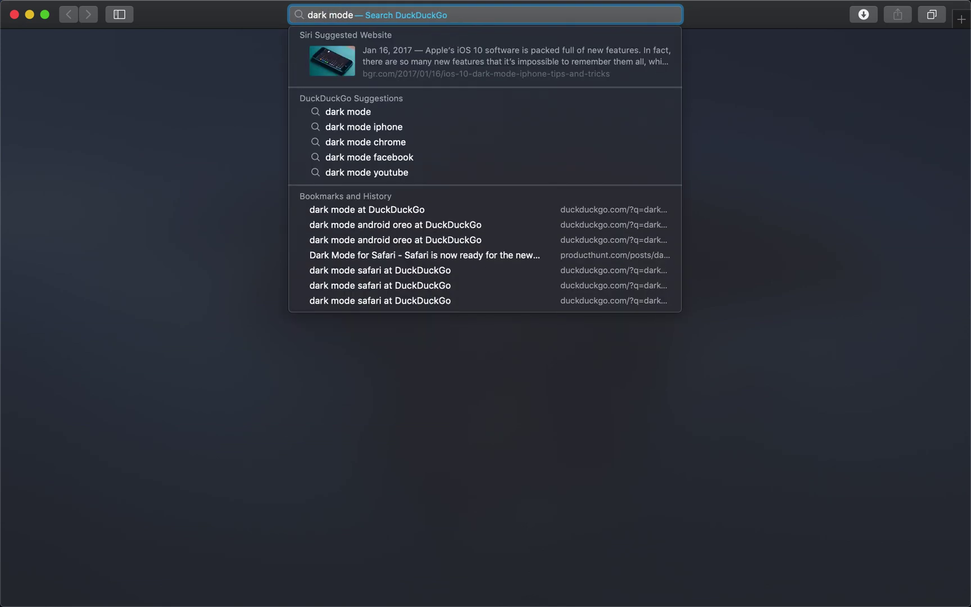
{"action": "key", "text": "Return"}
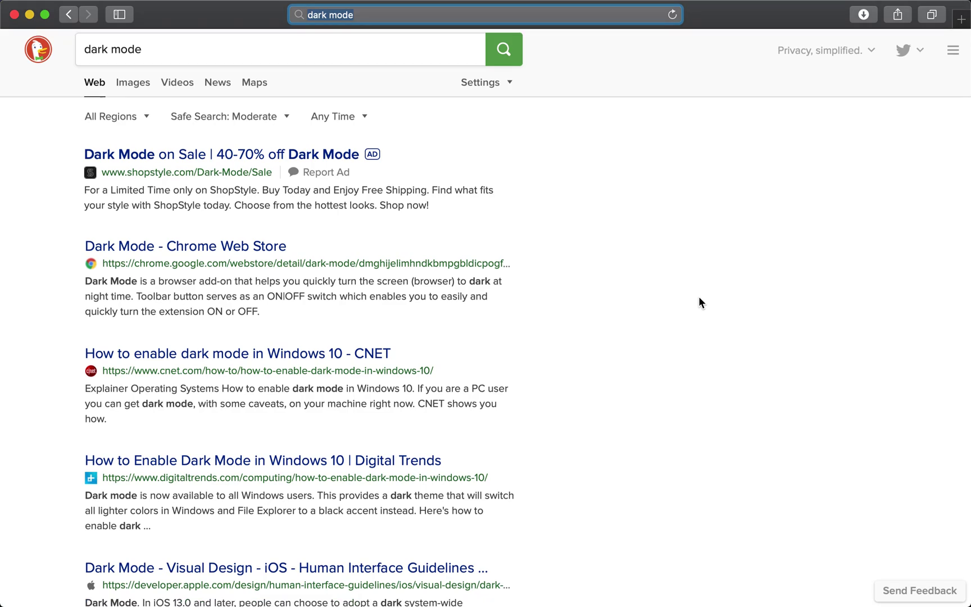
{"action": "scroll", "coordinate": [675, 443], "scroll_direction": "down", "scroll_amount": 2}
{"action": "scroll", "coordinate": [675, 443], "scroll_direction": "up", "scroll_amount": 3}
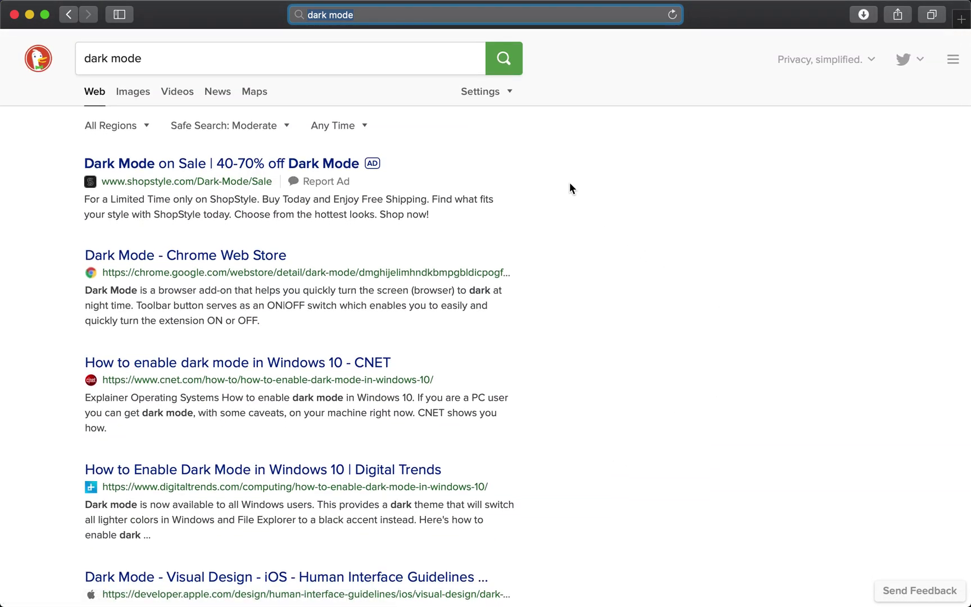
{"action": "left_click", "coordinate": [720, 200]}
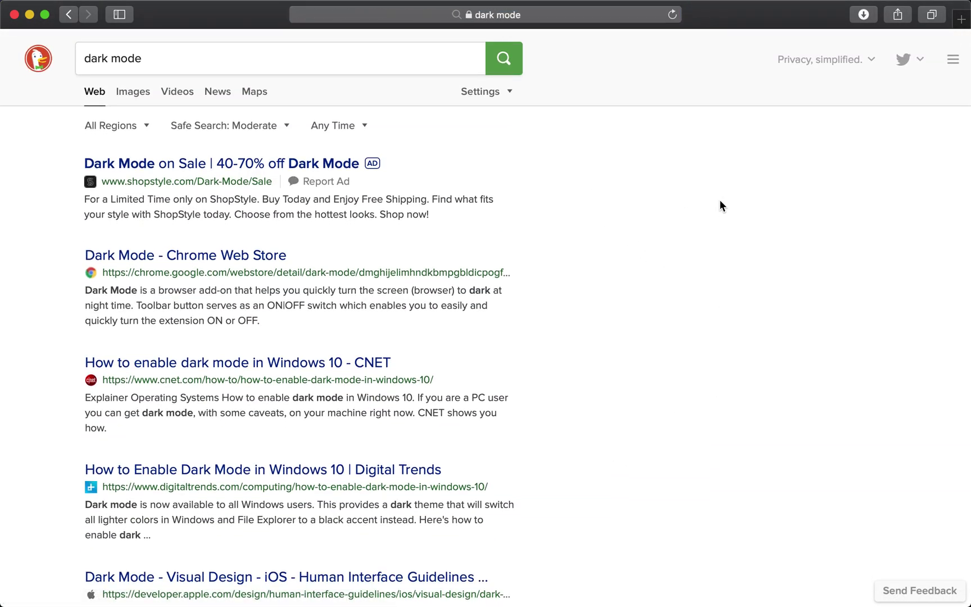
{"action": "key", "text": "ctrl+Up"}
- Search the App Store for 'dark reader' and open the Dark Reader for Safari page
{"action": "left_click", "coordinate": [472, 226]}
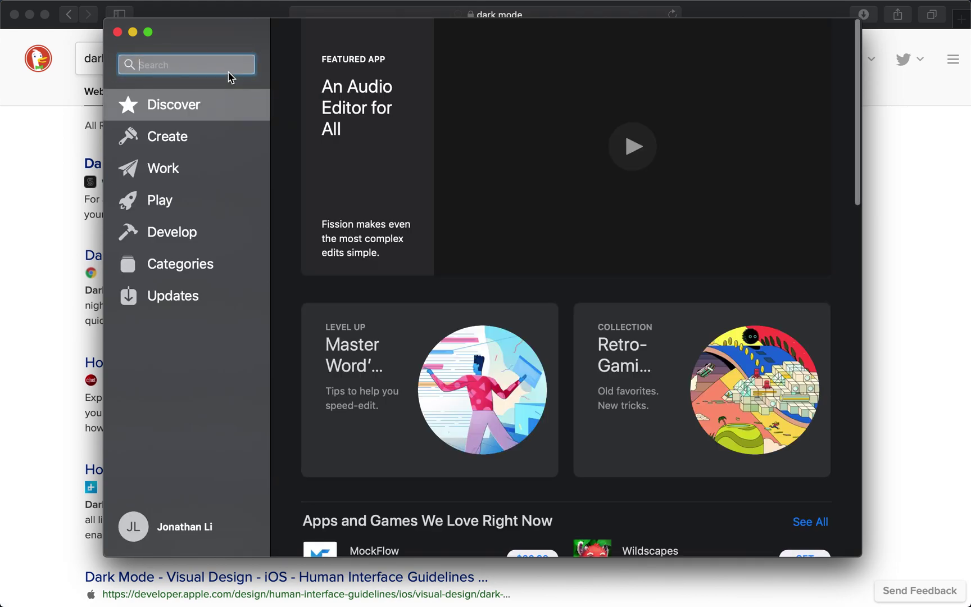
{"action": "type", "text": "dark reader"}
{"action": "key", "text": "Return"}
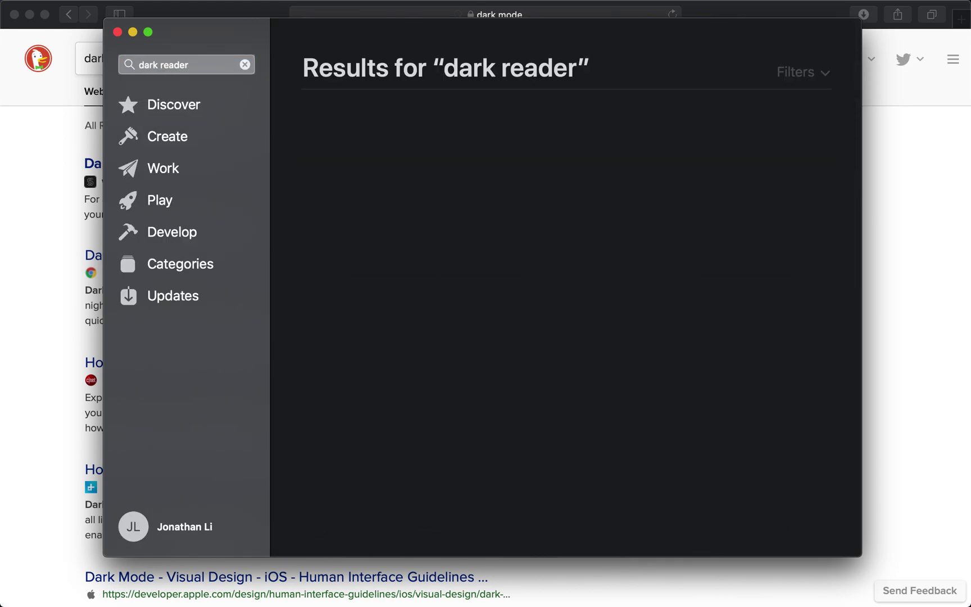
{"action": "left_click", "coordinate": [369, 128]}
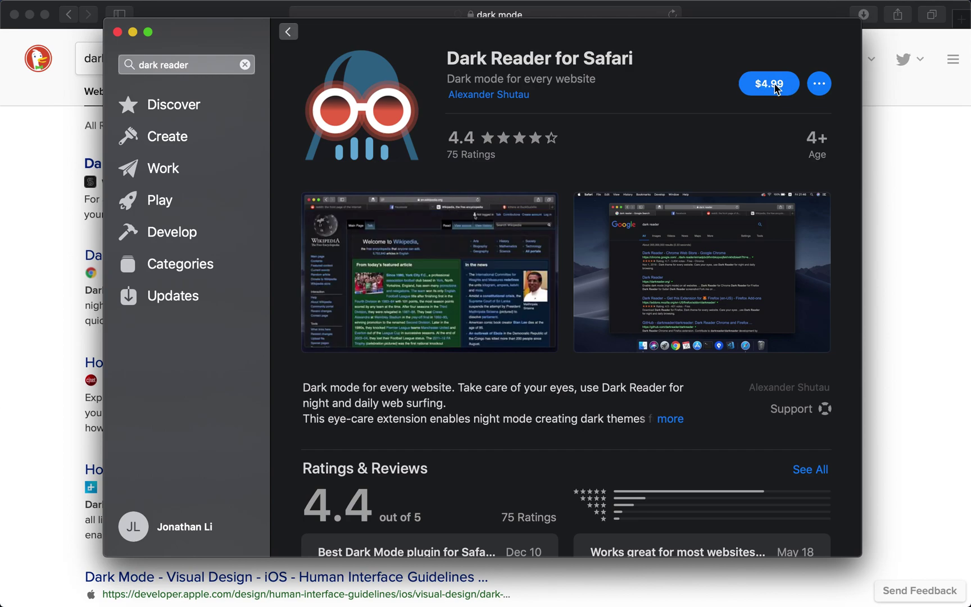
- Use Mission Control to bring the App Store window back to the front
{"action": "left_click", "coordinate": [469, 59]}
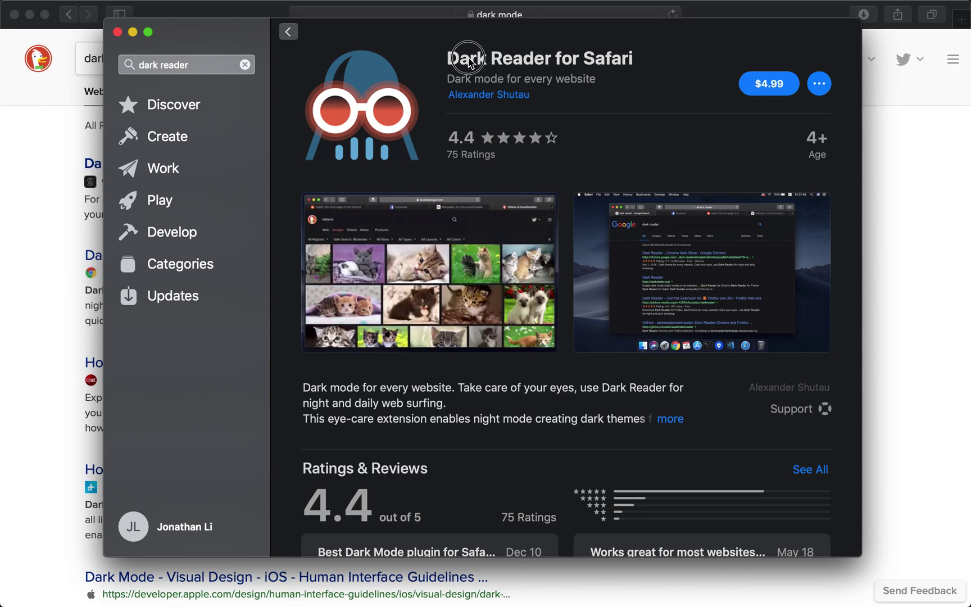
{"action": "mouse_move", "coordinate": [493, 212]}
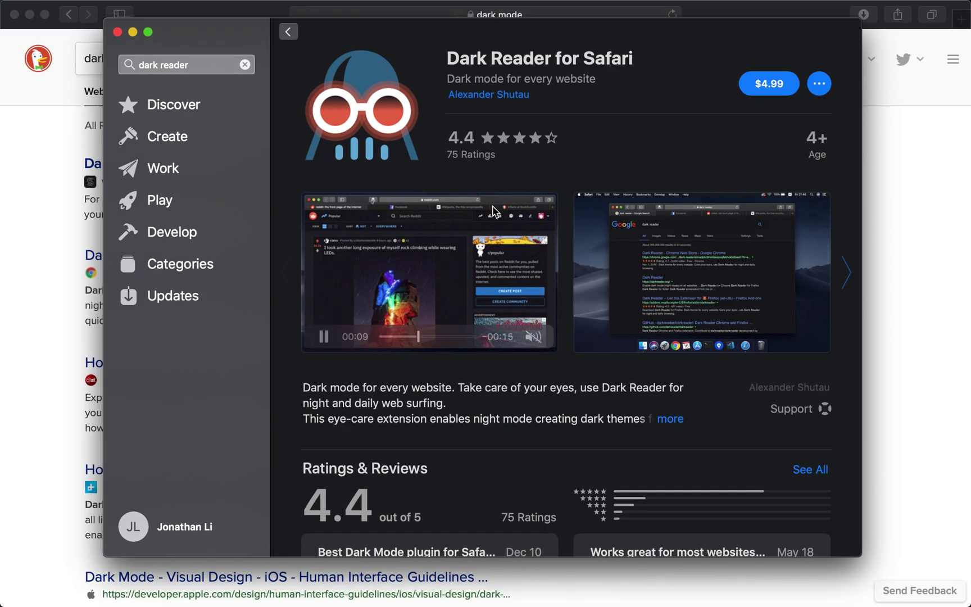
{"action": "key", "text": "ctrl+Up"}
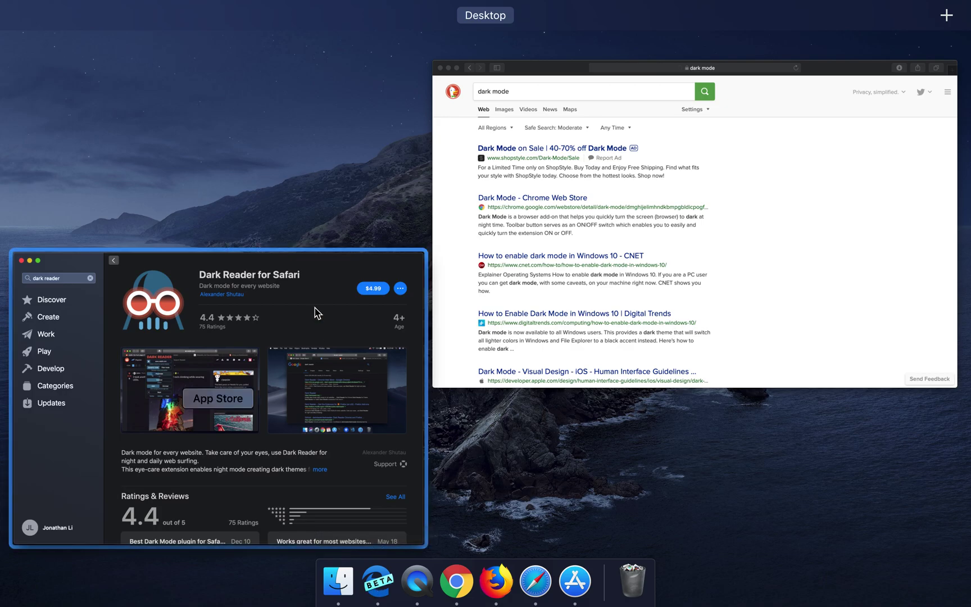
{"action": "left_click", "coordinate": [380, 290]}
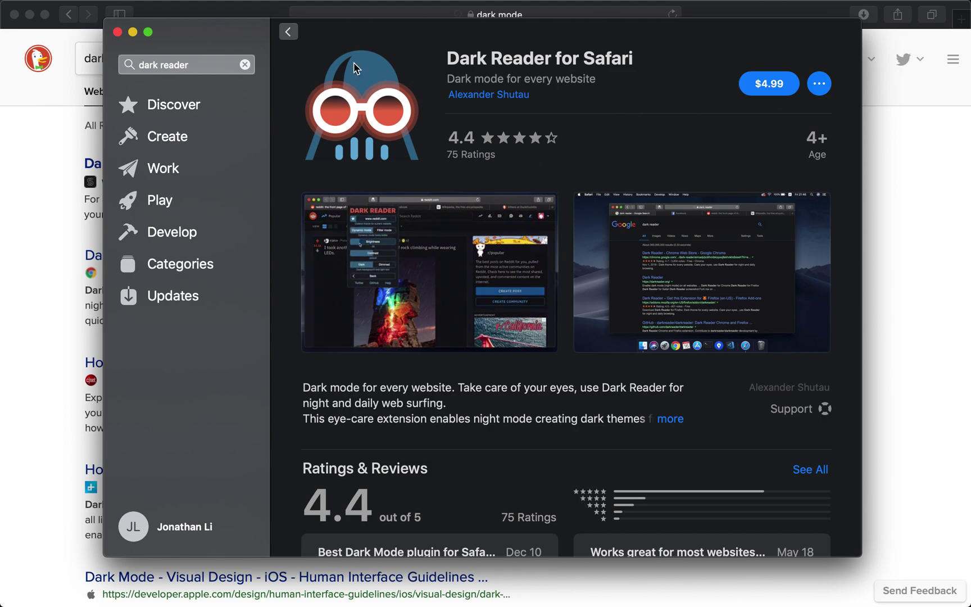
- Dismiss the search suggestions, reposition the App Store window, and bring Safari's results forward
{"action": "left_click", "coordinate": [206, 62]}
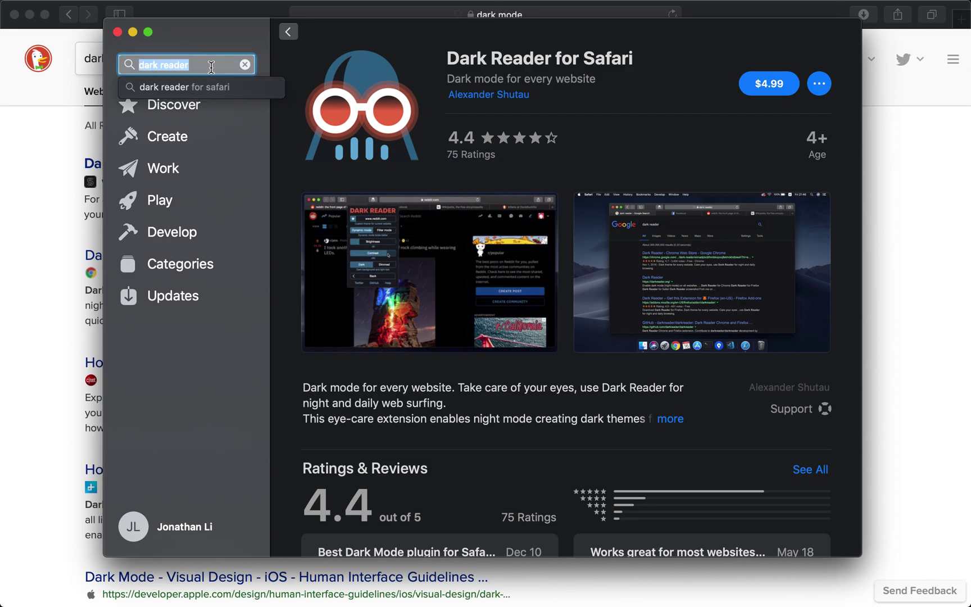
{"action": "left_click", "coordinate": [636, 89]}
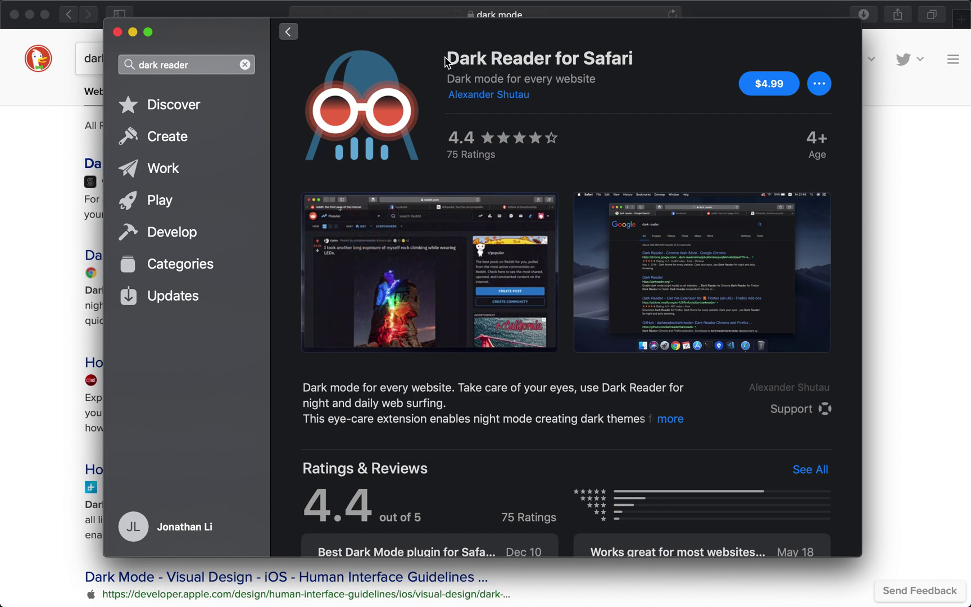
{"action": "left_click_drag", "start_coordinate": [360, 39], "coordinate": [377, 63]}
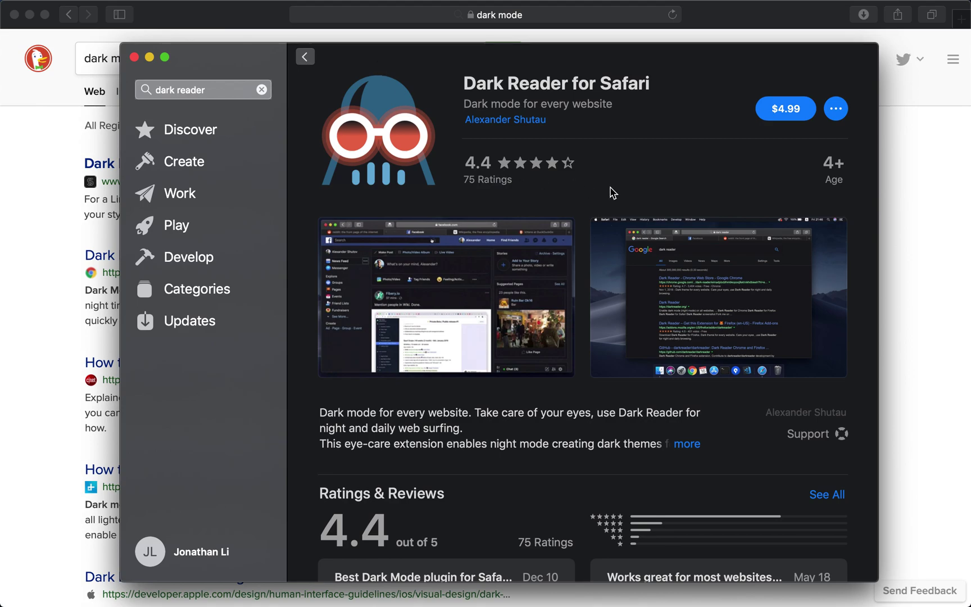
{"action": "left_click_drag", "start_coordinate": [666, 76], "coordinate": [662, 68]}
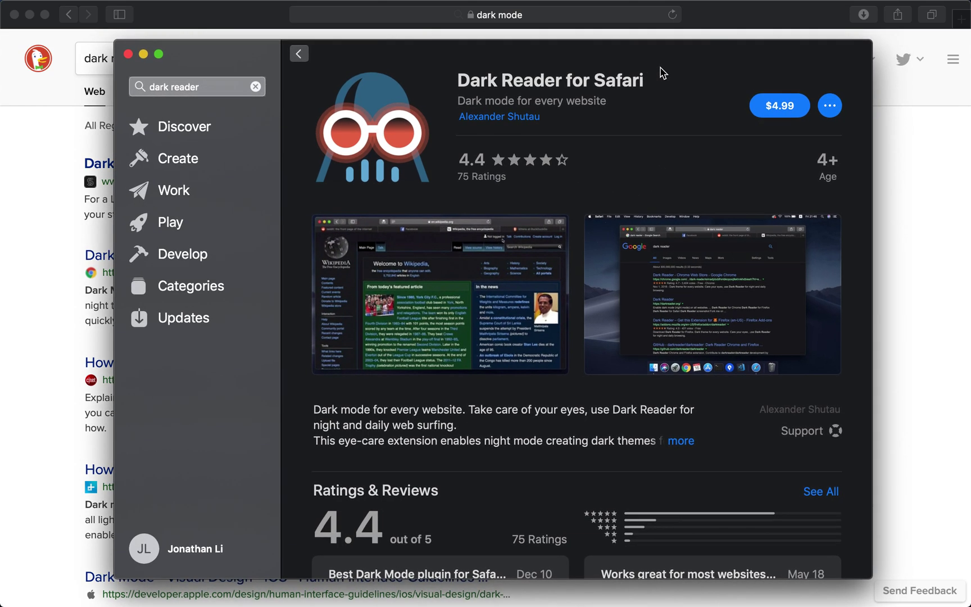
{"action": "left_click", "coordinate": [887, 145]}
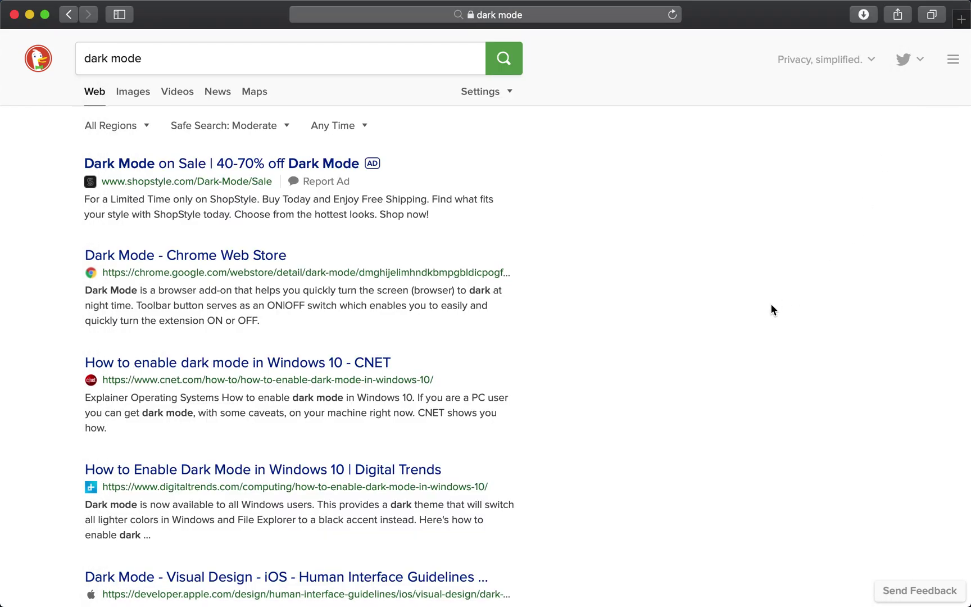
{"action": "key", "text": "super+t"}
{"action": "type", "text": "goo"}
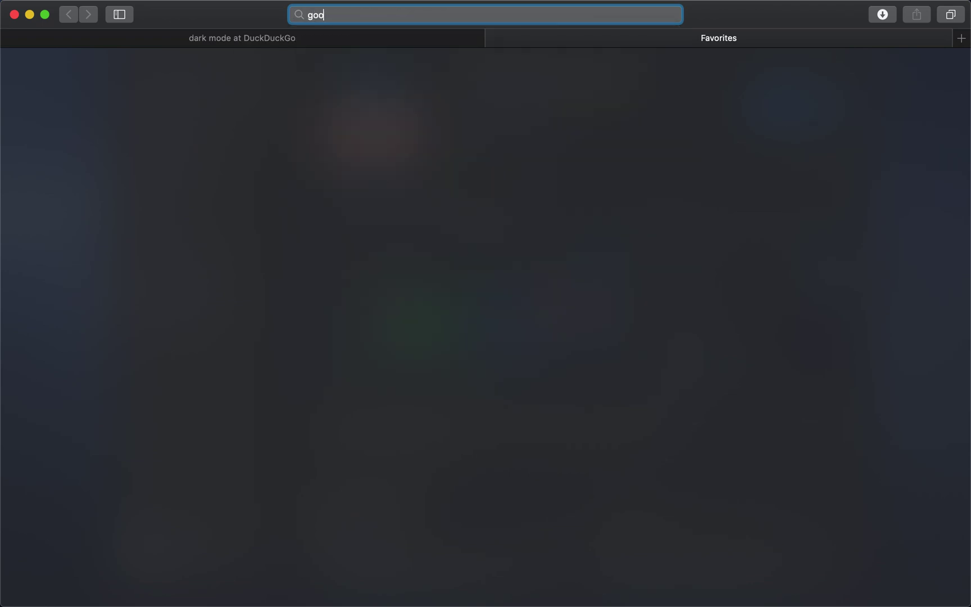
{"action": "type", "text": "gle chrome web"}
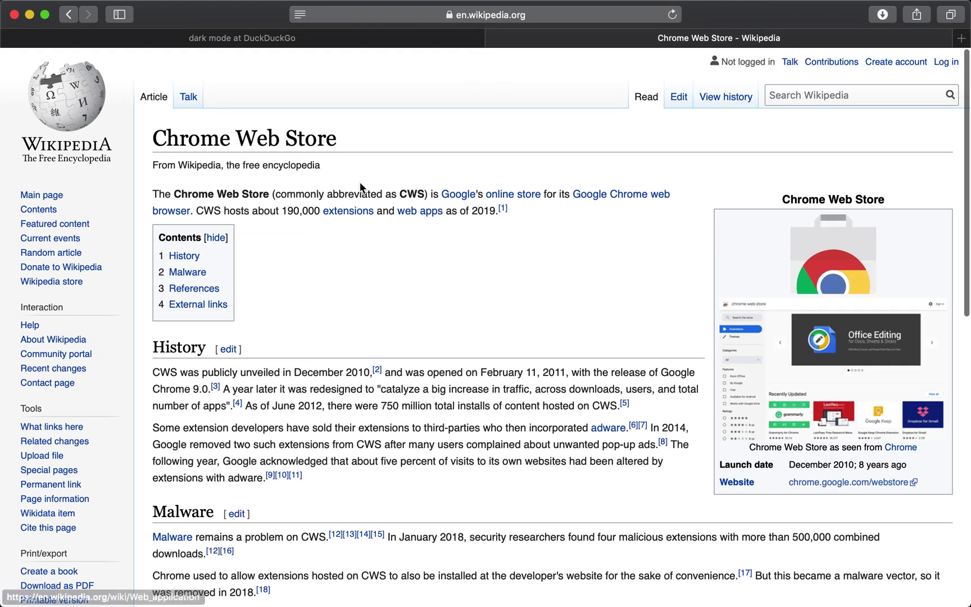
{"action": "scroll", "coordinate": [537, 212], "scroll_direction": "down", "scroll_amount": 2}
{"action": "left_click", "coordinate": [825, 445]}
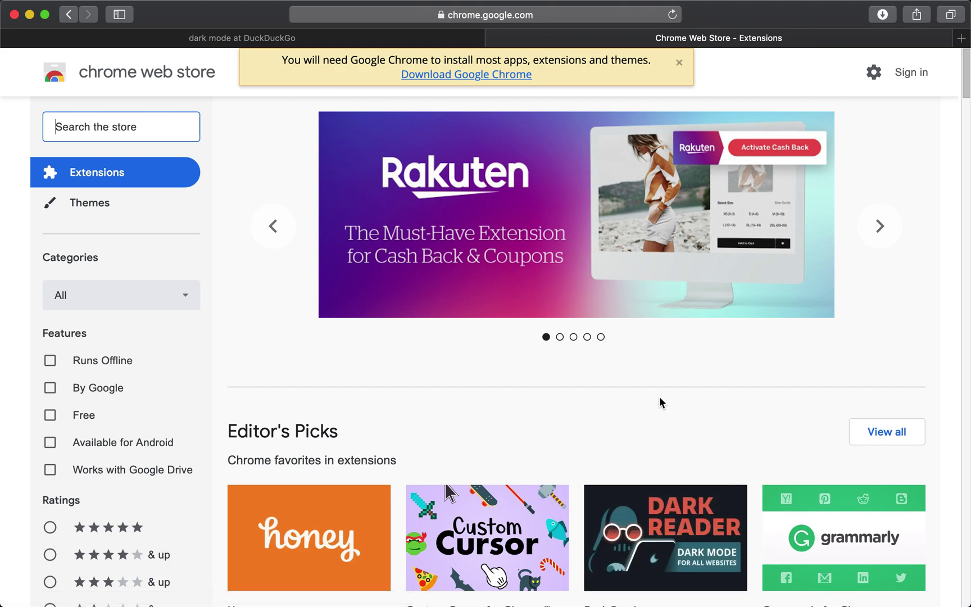
{"action": "key", "text": "super+w"}
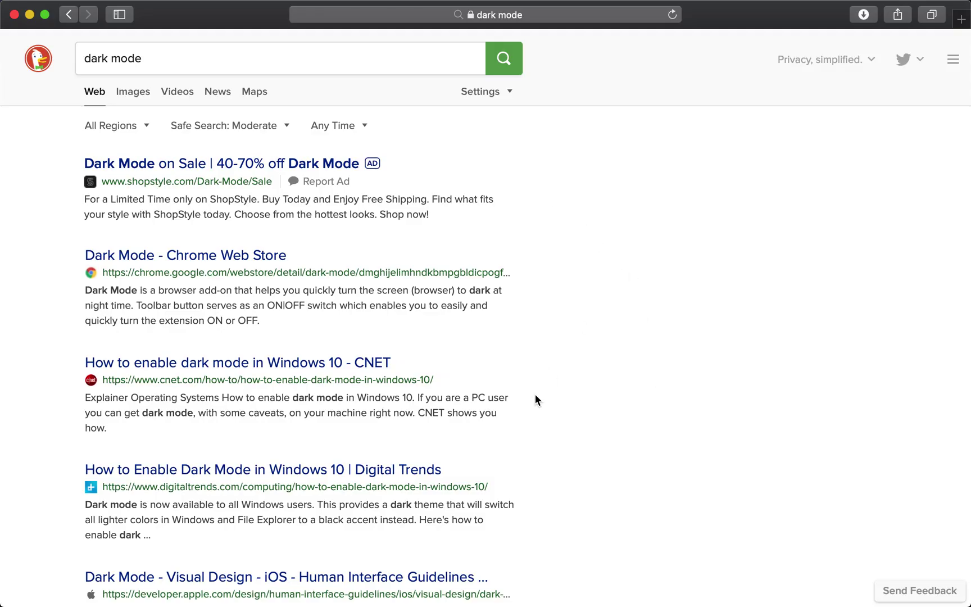
{"action": "key", "text": "ctrl+Up"}
{"action": "left_click", "coordinate": [647, 174]}
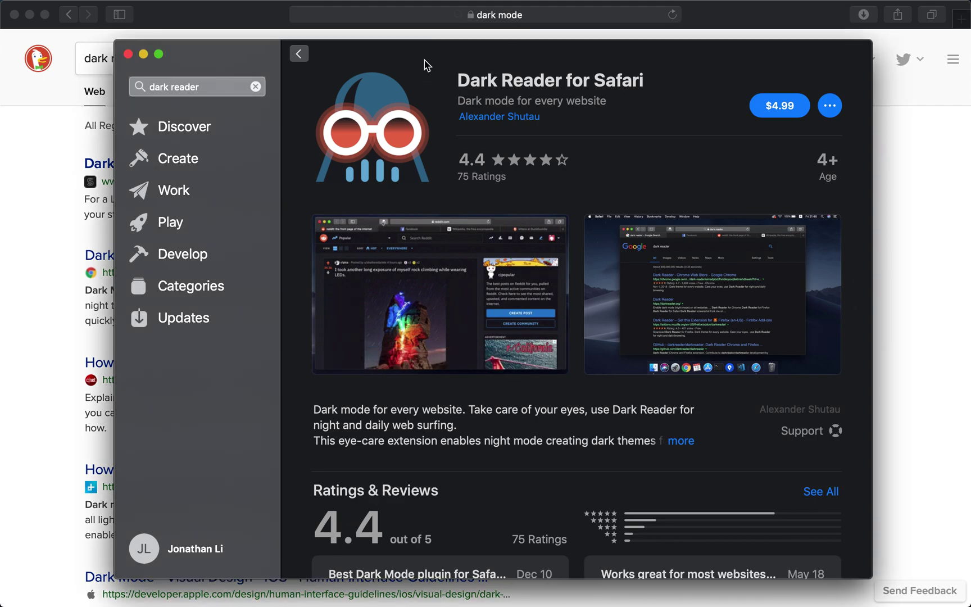
{"action": "left_click_drag", "start_coordinate": [427, 65], "coordinate": [403, 54]}
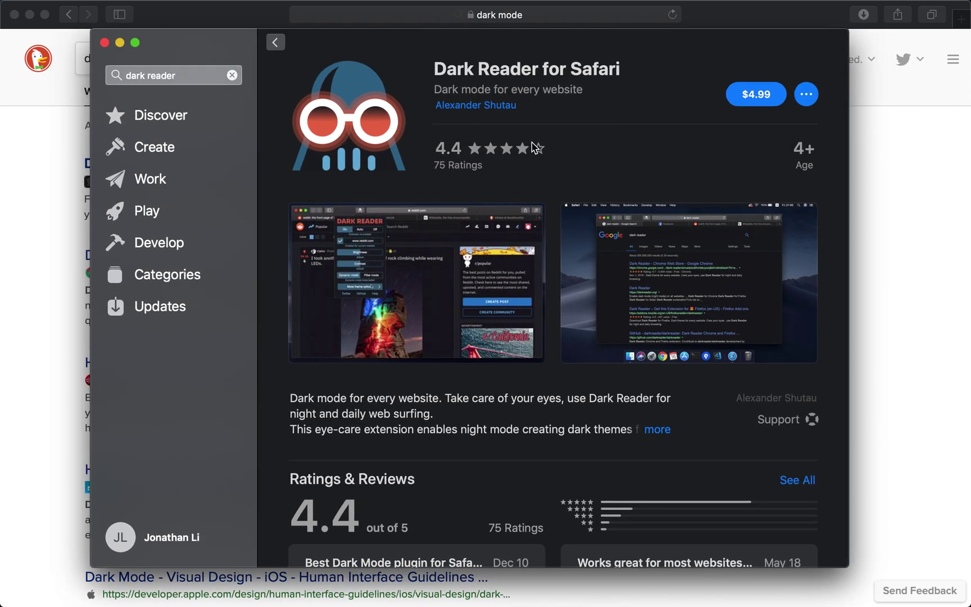
{"action": "mouse_move", "coordinate": [534, 54]}
{"action": "left_mouse_down"}
{"action": "mouse_move", "coordinate": [548, 48]}
{"action": "mouse_move", "coordinate": [536, 43]}
{"action": "mouse_move", "coordinate": [544, 53]}
{"action": "left_mouse_up"}
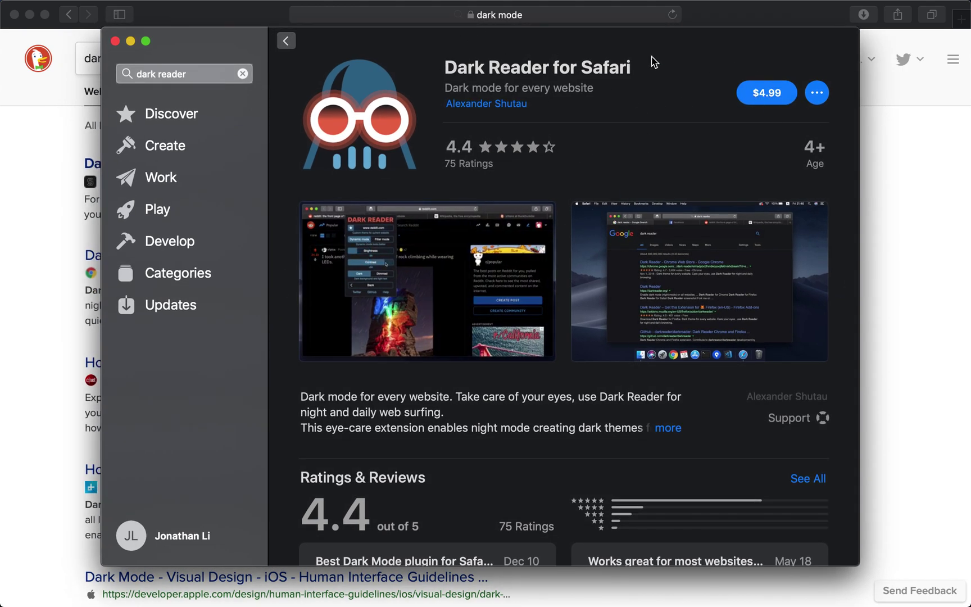
{"action": "key", "text": "super+q"}
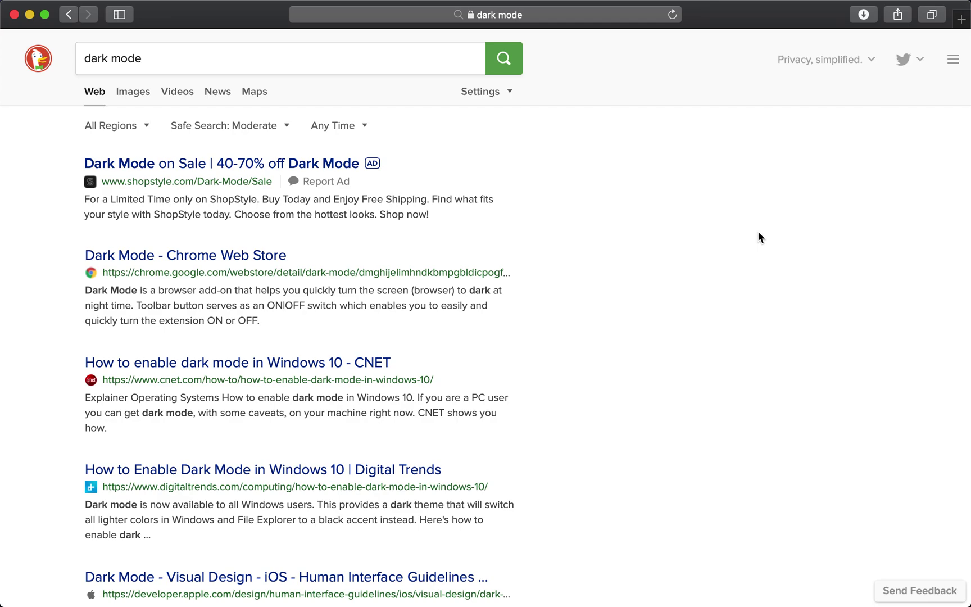
- Return to Safari's DuckDuckGo 'dark mode' results, briefly opening and closing the side menu
{"action": "key", "text": "ctrl+Up"}
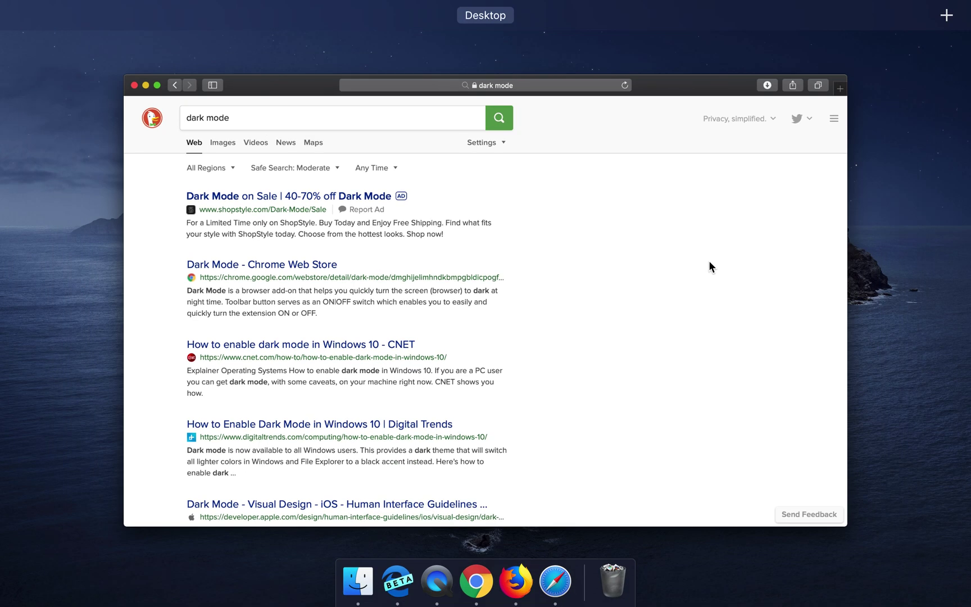
{"action": "left_click", "coordinate": [680, 345]}
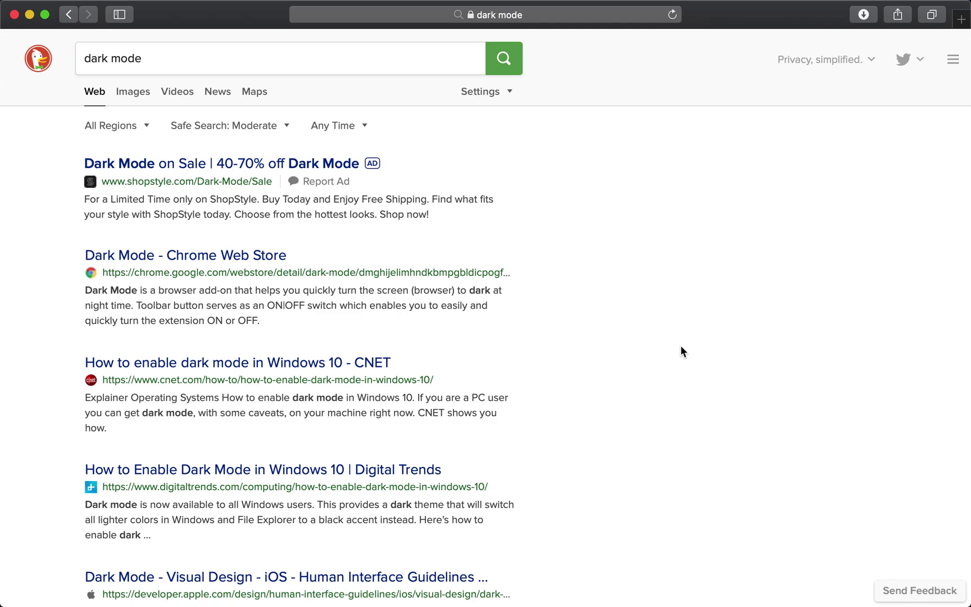
{"action": "left_click", "coordinate": [952, 59]}
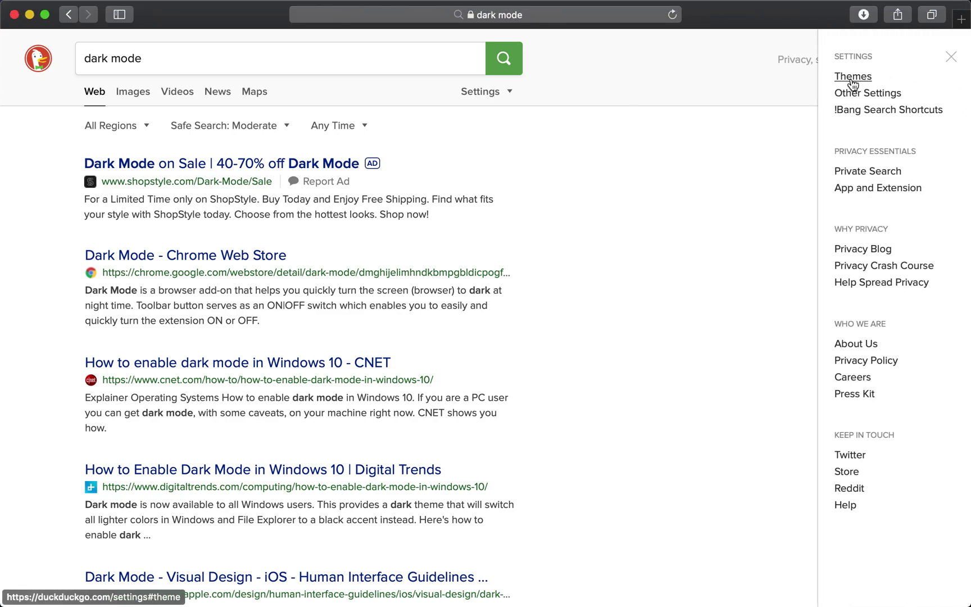
{"action": "left_click", "coordinate": [619, 204]}
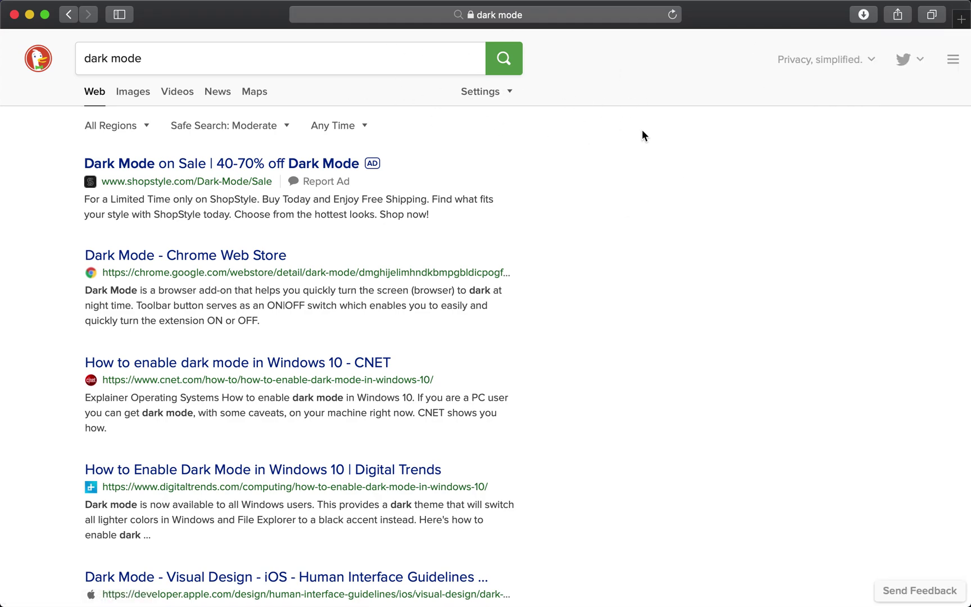
{"action": "scroll", "coordinate": [690, 277], "scroll_direction": "up", "scroll_amount": 1}
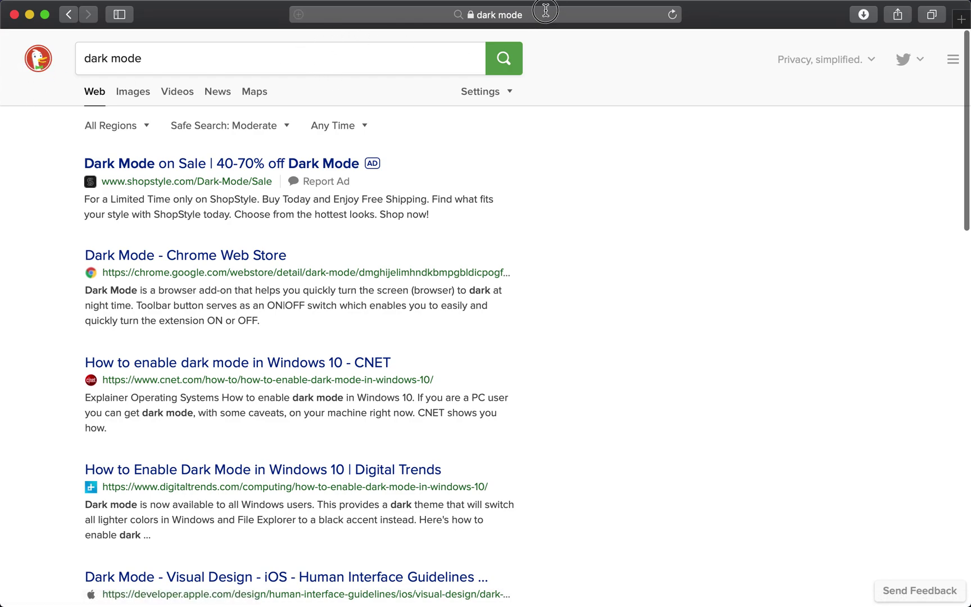
- Choose DuckDuckGo's Dark theme, save it, and reload the results
{"action": "left_click", "coordinate": [953, 60]}
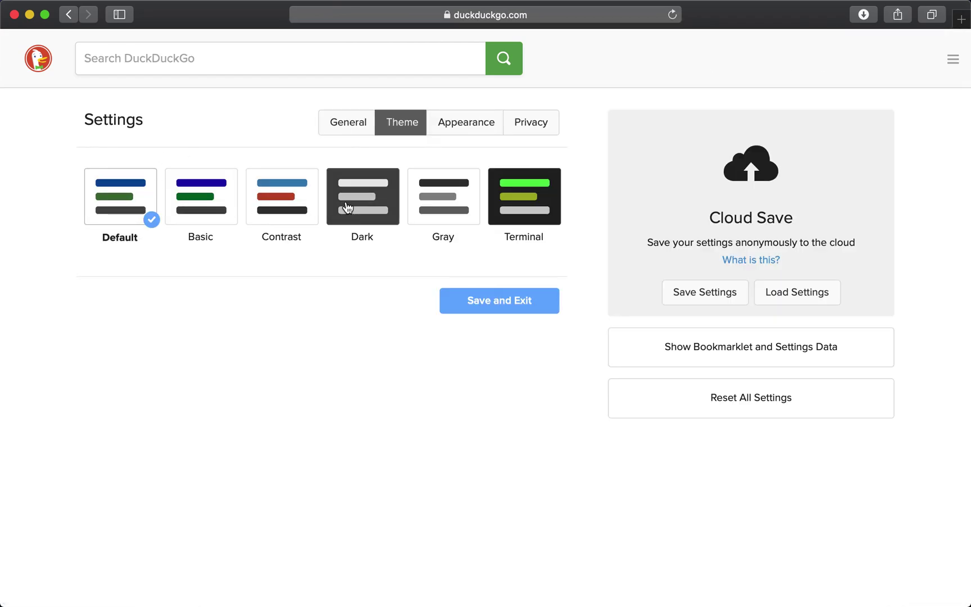
{"action": "left_click", "coordinate": [359, 198]}
{"action": "left_click", "coordinate": [491, 302]}
{"action": "left_click", "coordinate": [581, 219]}
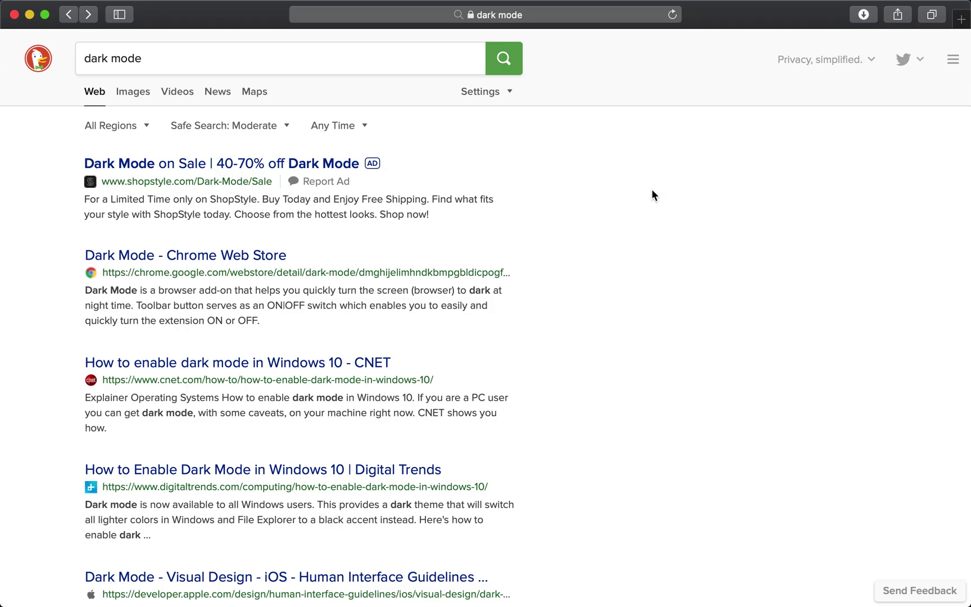
{"action": "key", "text": "super+r"}
{"action": "scroll", "coordinate": [134, 258], "scroll_direction": "down", "scroll_amount": 1}
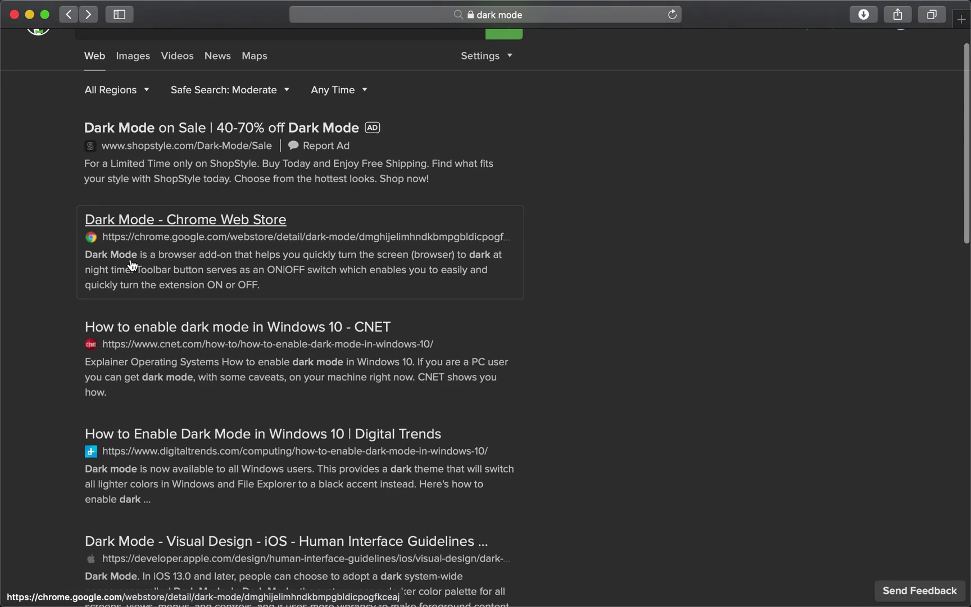
{"action": "scroll", "coordinate": [135, 269], "scroll_direction": "up", "scroll_amount": 1}
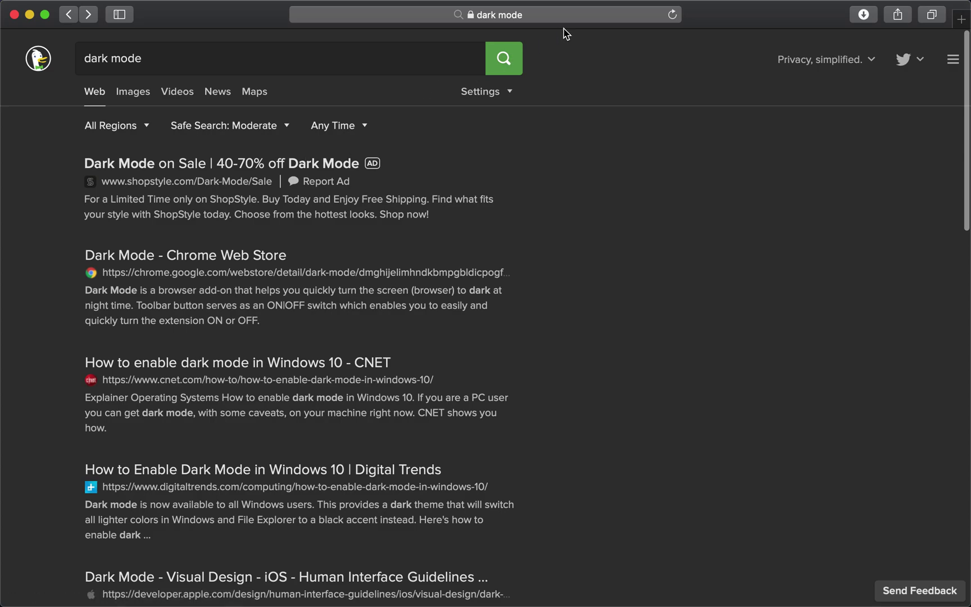
- Visit wikipedia.org, then go back to the dark mode results
{"action": "left_click", "coordinate": [579, 16]}
{"action": "type", "text": "wikipedia.org"}
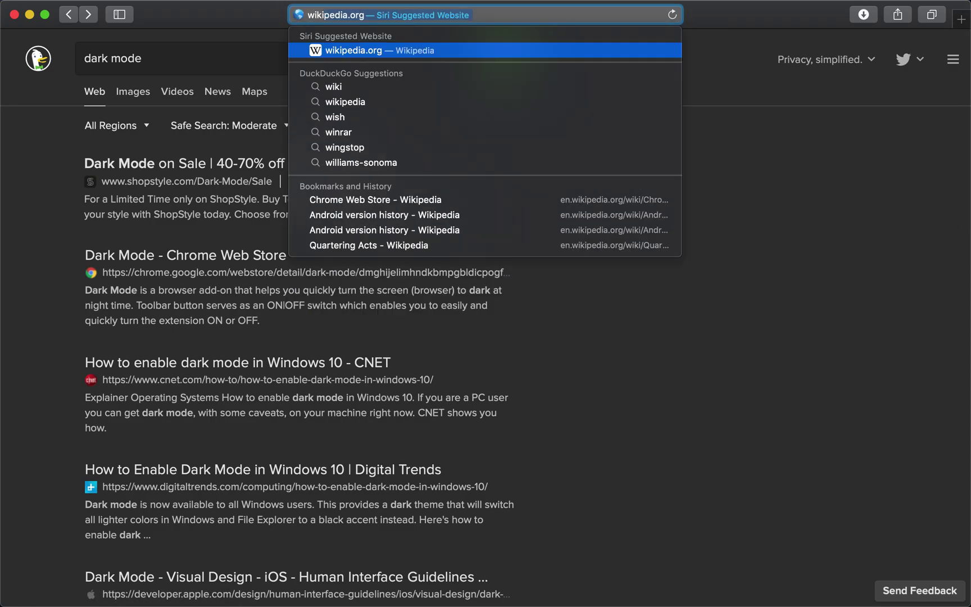
{"action": "key", "text": "Return"}
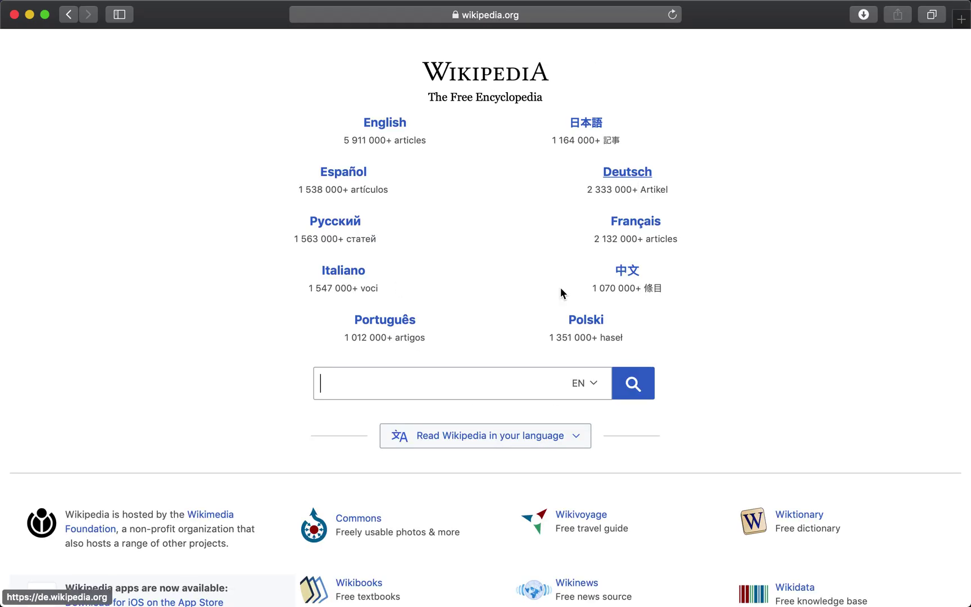
{"action": "left_click", "coordinate": [74, 21]}
- Set DuckDuckGo's theme back to Default from the side menu
{"action": "left_click", "coordinate": [950, 59]}
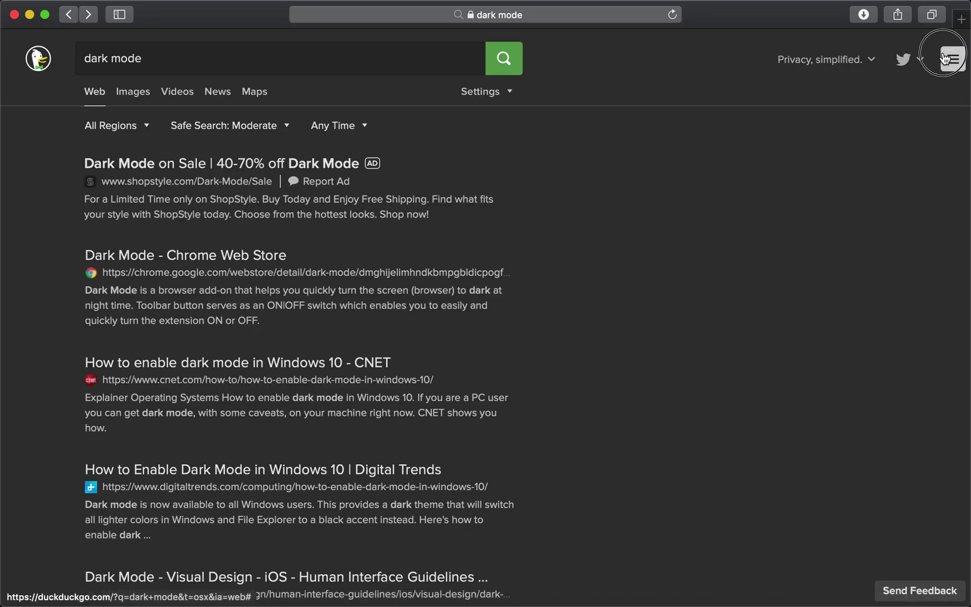
{"action": "left_click", "coordinate": [654, 207]}
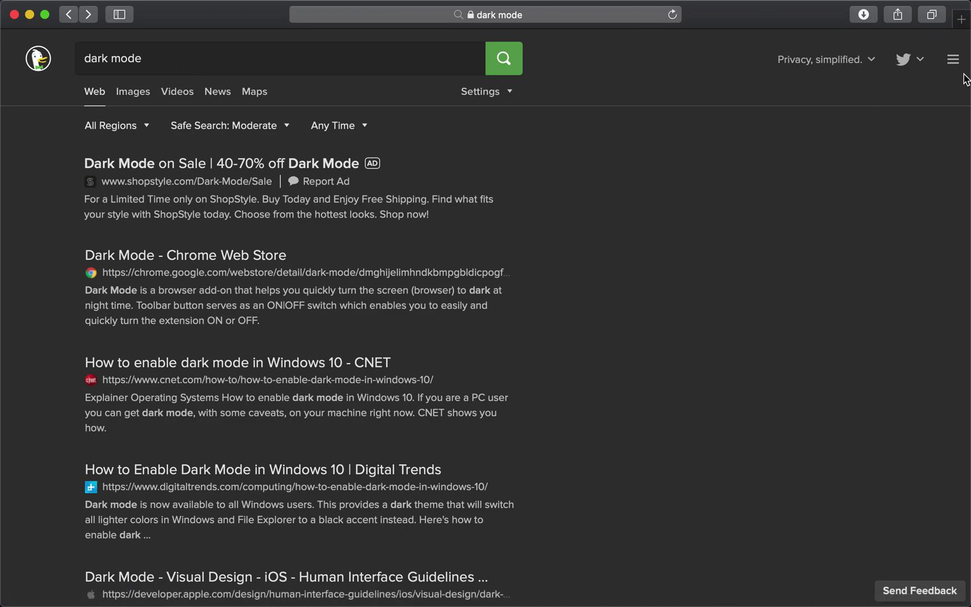
{"action": "left_click", "coordinate": [954, 59]}
{"action": "left_click", "coordinate": [897, 80]}
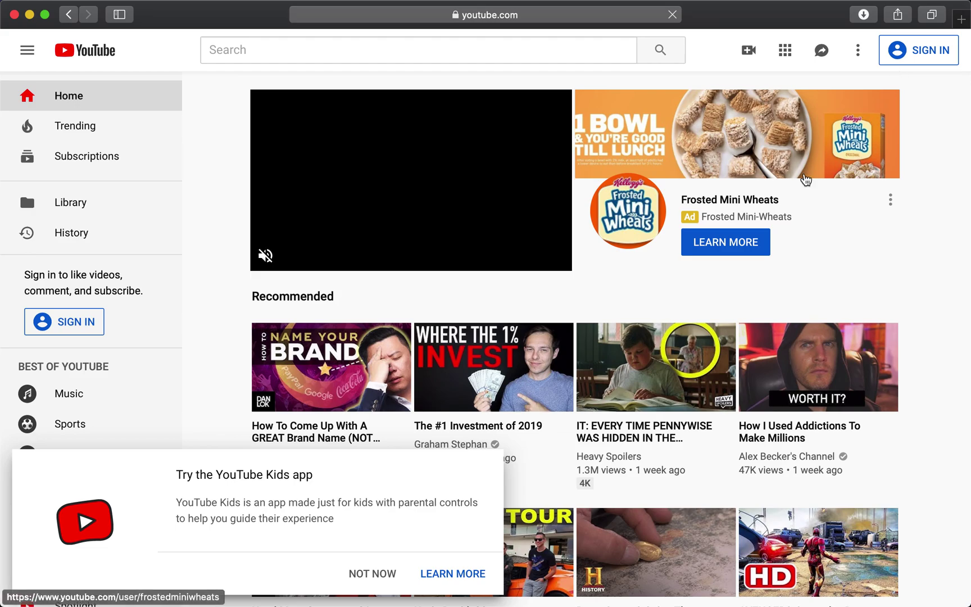
- Toggle YouTube's Dark theme on and then back off in its settings menu
{"action": "left_click", "coordinate": [858, 53]}
{"action": "key", "text": "Escape"}
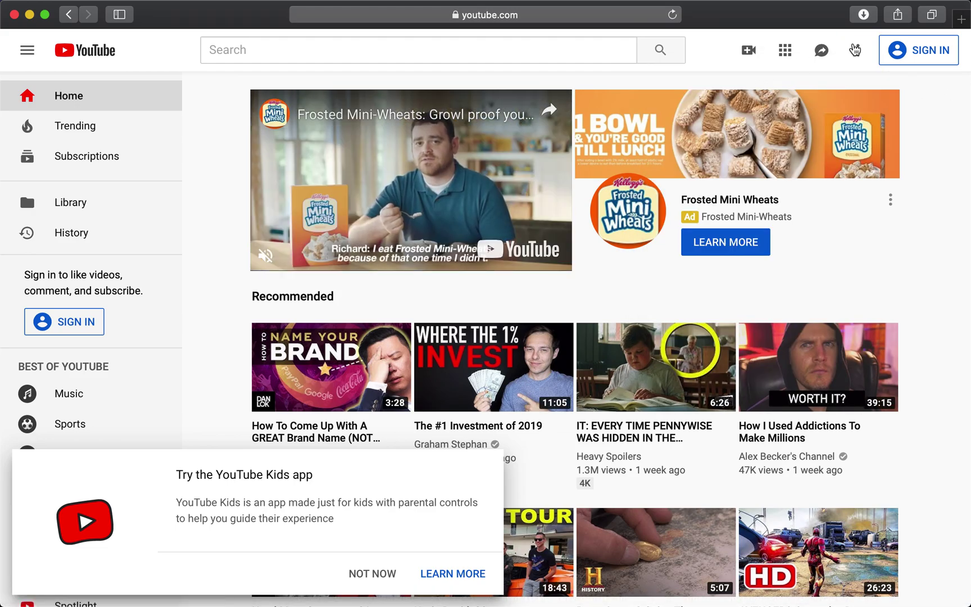
{"action": "left_click", "coordinate": [855, 50]}
{"action": "left_click", "coordinate": [772, 94]}
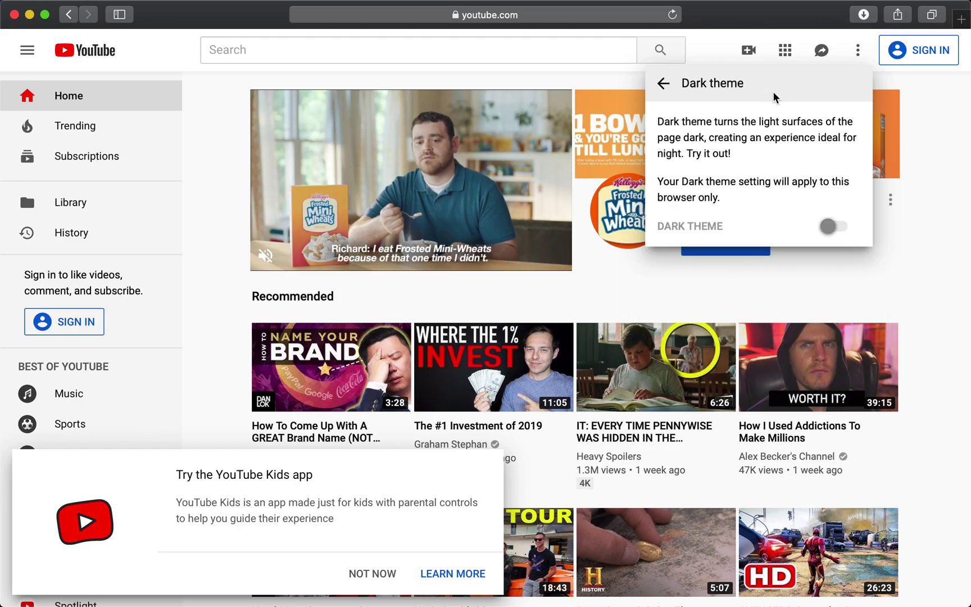
{"action": "left_click", "coordinate": [831, 228]}
{"action": "left_click", "coordinate": [831, 228]}
{"action": "left_click", "coordinate": [670, 86]}
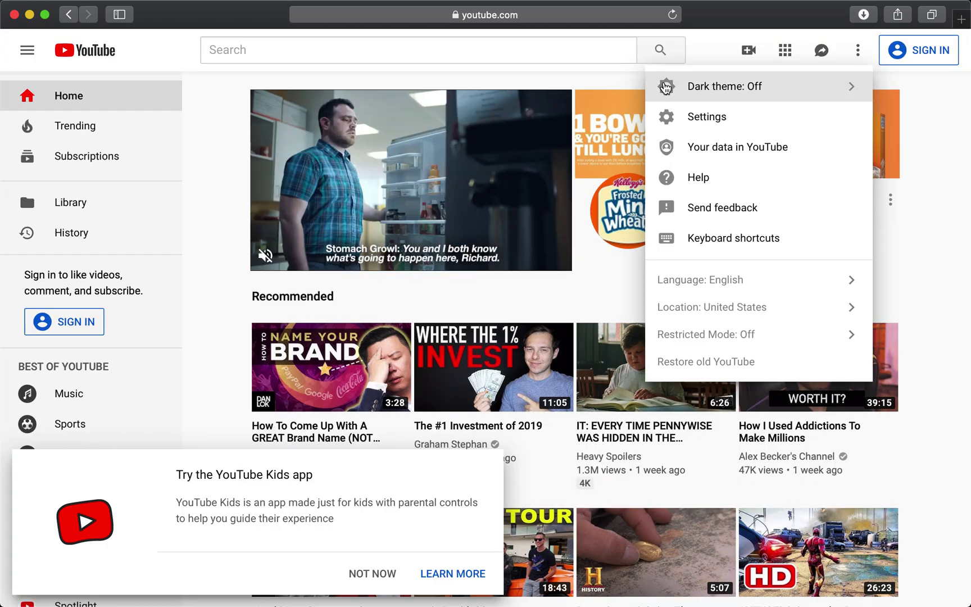
- Open reddit.com in a new tab
{"action": "key", "text": "super+t"}
{"action": "type", "text": "reddit.com"}
{"action": "key", "text": "Return"}
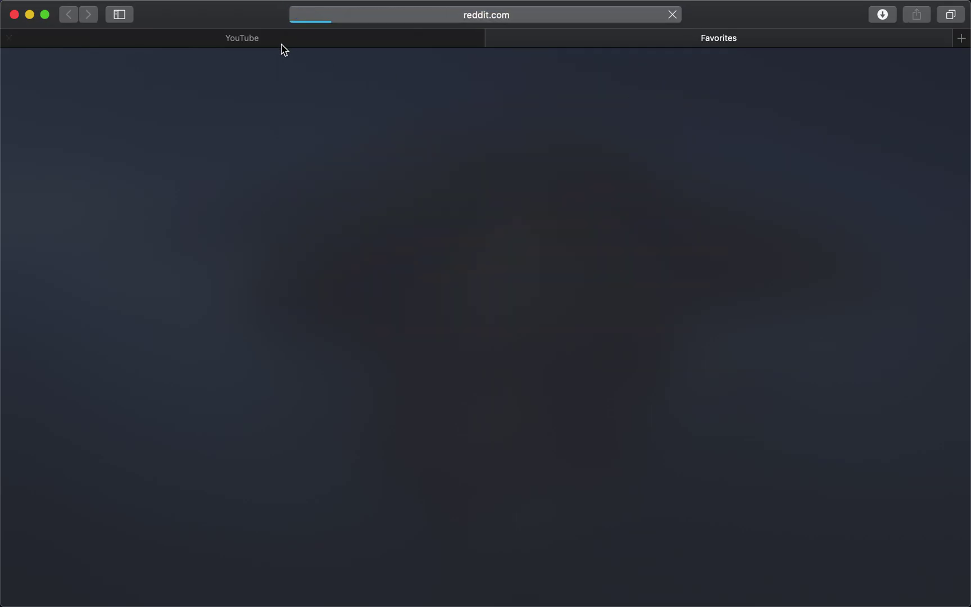
- Close the YouTube tab and toggle Reddit's Night Mode on and back off
{"action": "middle_click", "coordinate": [281, 44]}
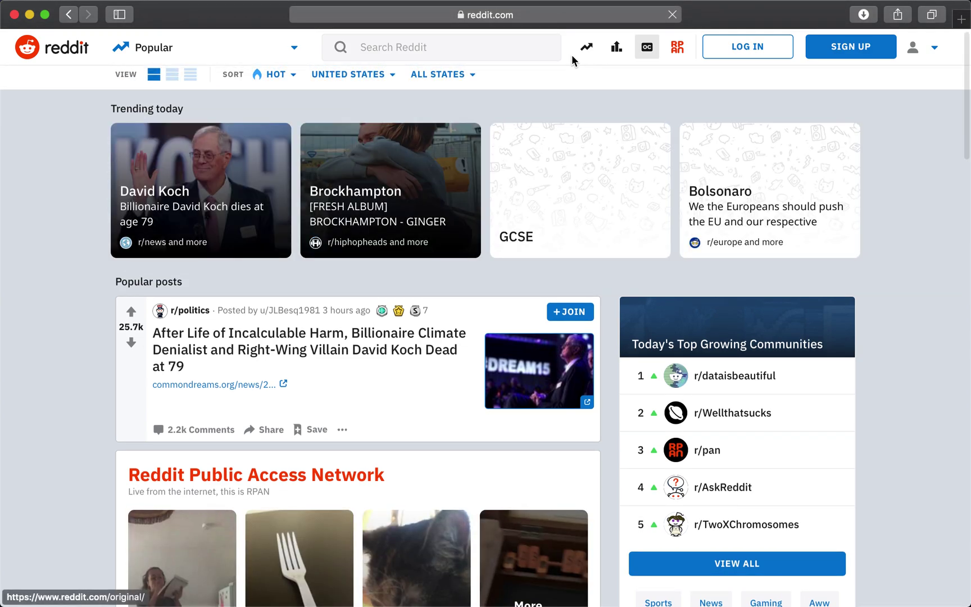
{"action": "left_click", "coordinate": [936, 52]}
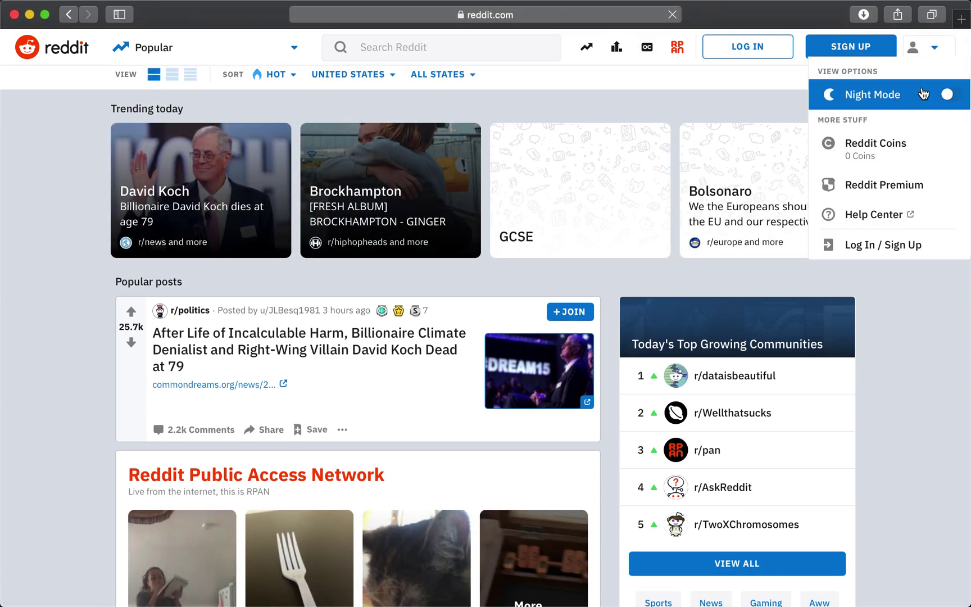
{"action": "left_click", "coordinate": [950, 101]}
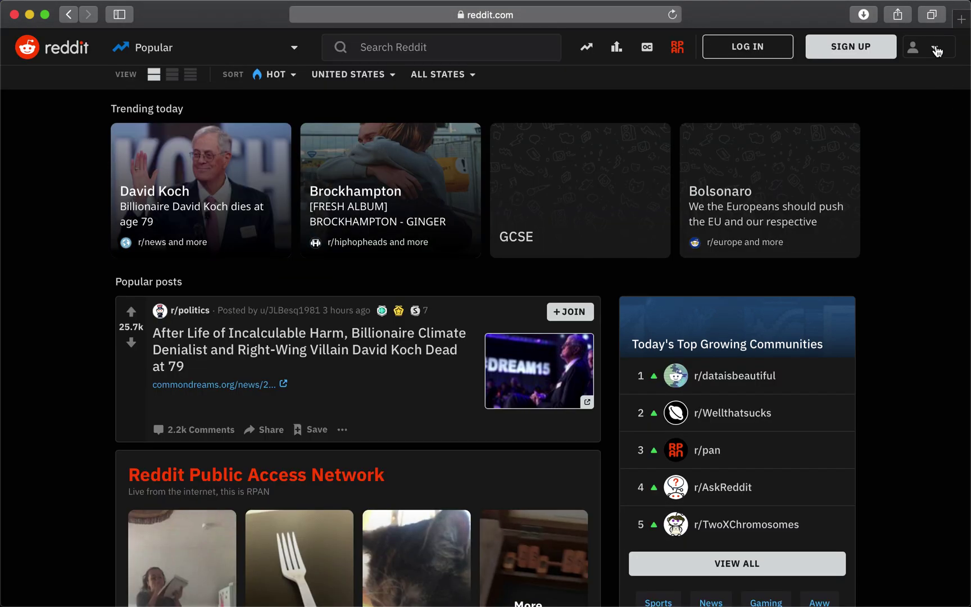
{"action": "left_click", "coordinate": [936, 52]}
{"action": "left_click", "coordinate": [948, 100]}
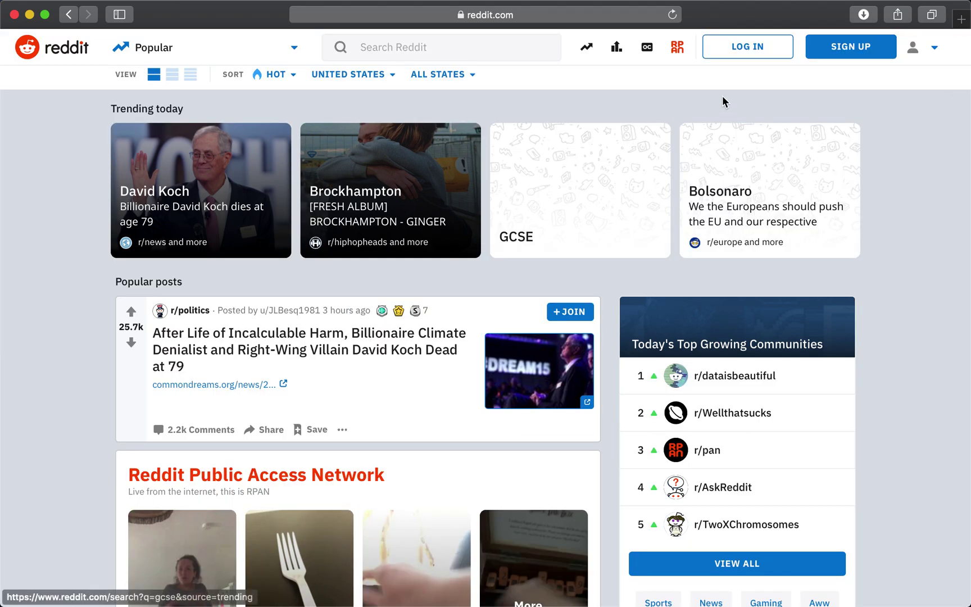
- Open an empty new tab, switch between tabs, and show Mission Control
{"action": "key", "text": "super+t"}
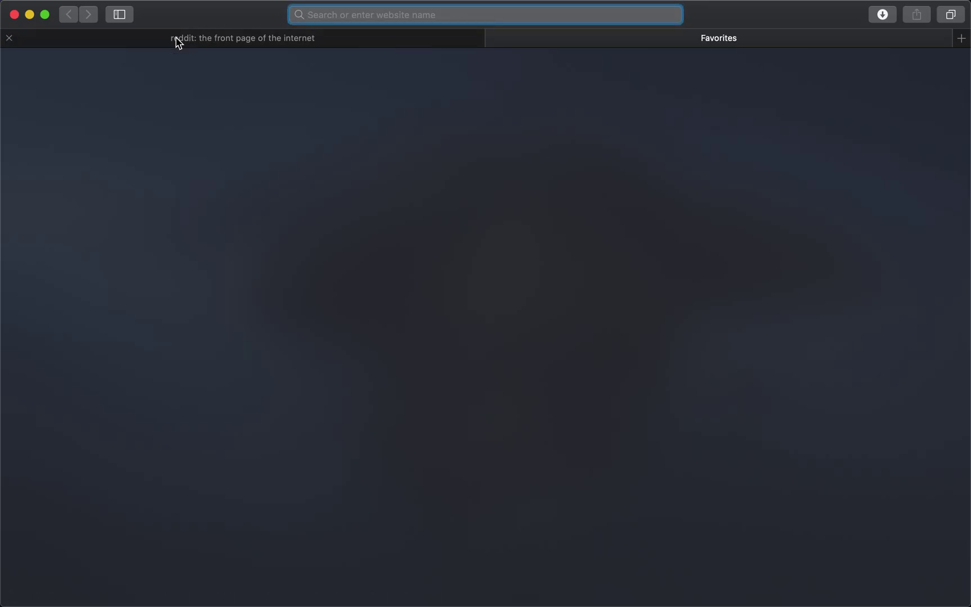
{"action": "left_click", "coordinate": [178, 41]}
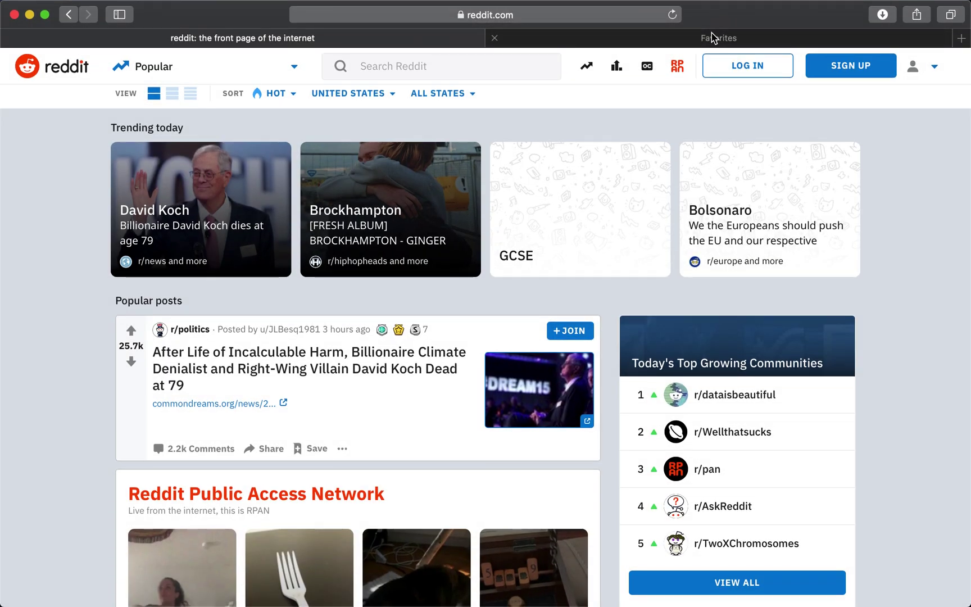
{"action": "left_click", "coordinate": [683, 40]}
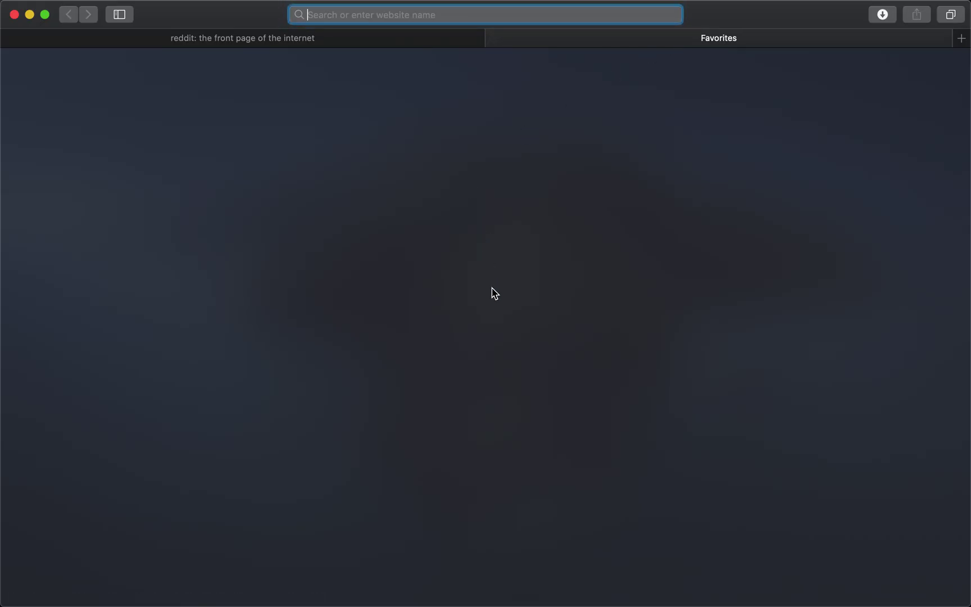
{"action": "key", "text": "ctrl+Up"}
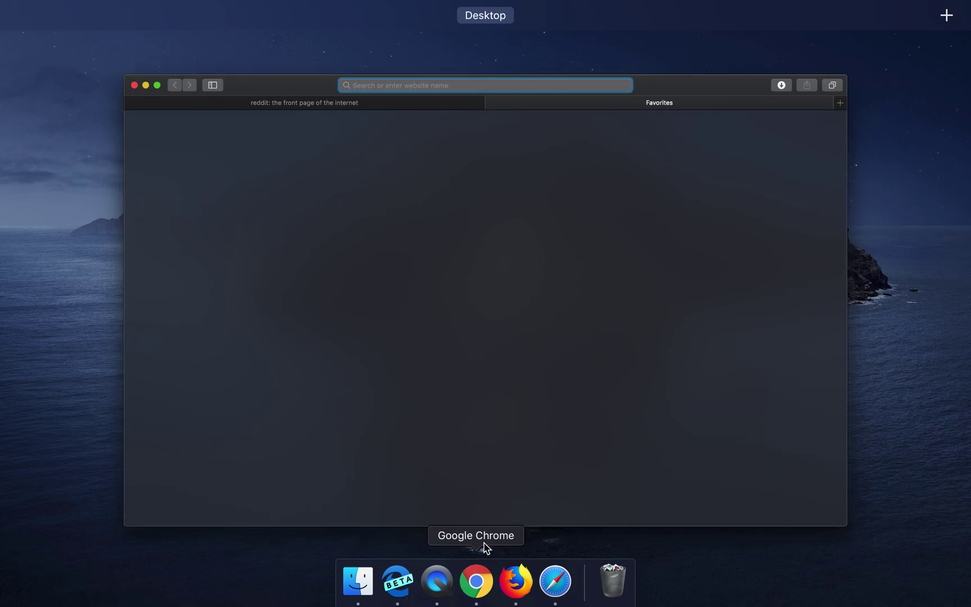
- Switch to Google Chrome and open its three-dot browser menu
{"action": "left_click", "coordinate": [476, 582]}
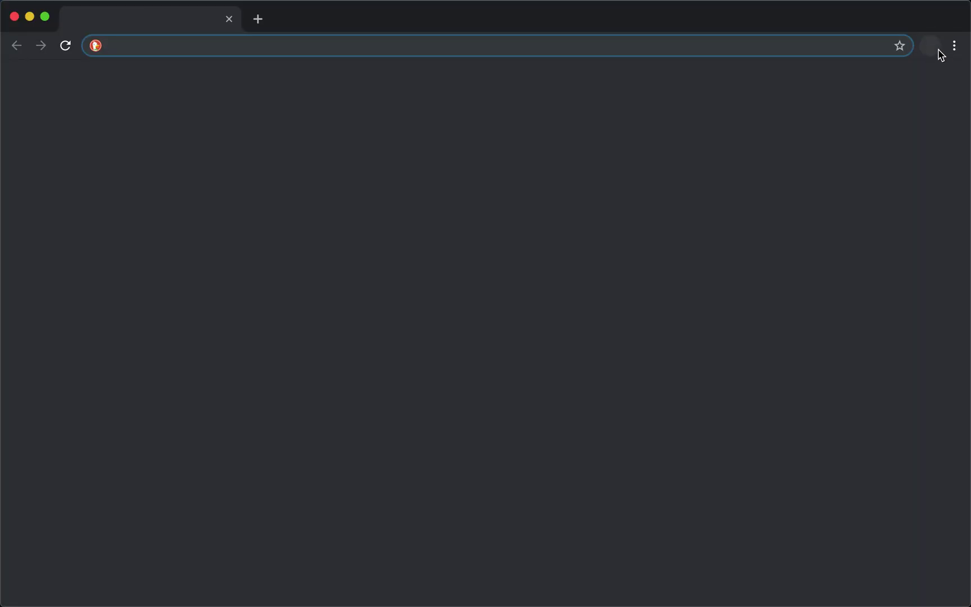
{"action": "left_click", "coordinate": [949, 51]}
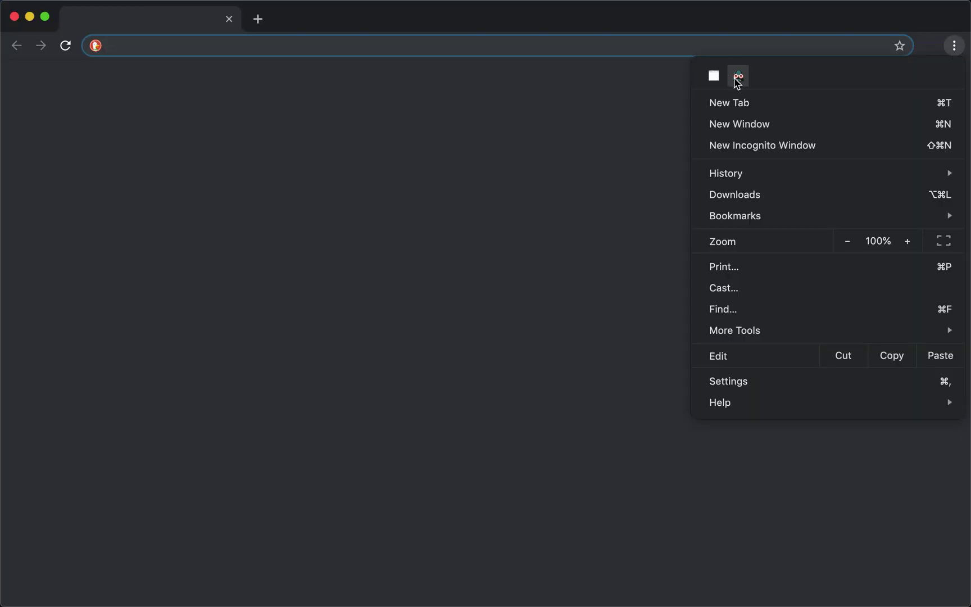